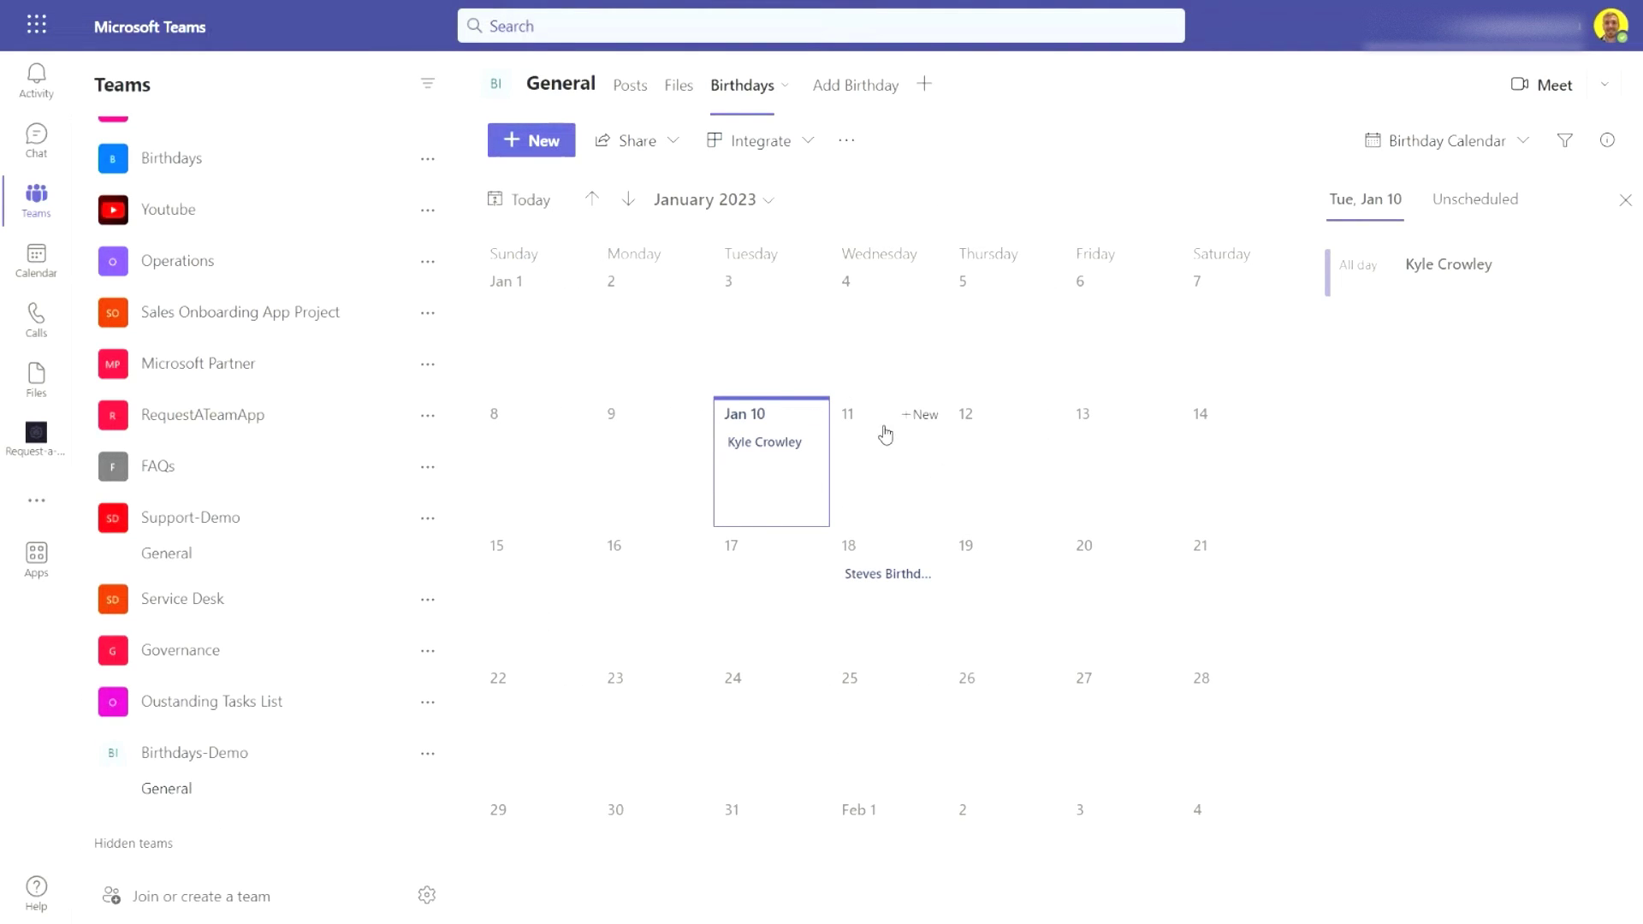
# - Review the birthday channel's Add Birthday form, its posts and the Birthdays calendar
pyautogui.click(852, 99)
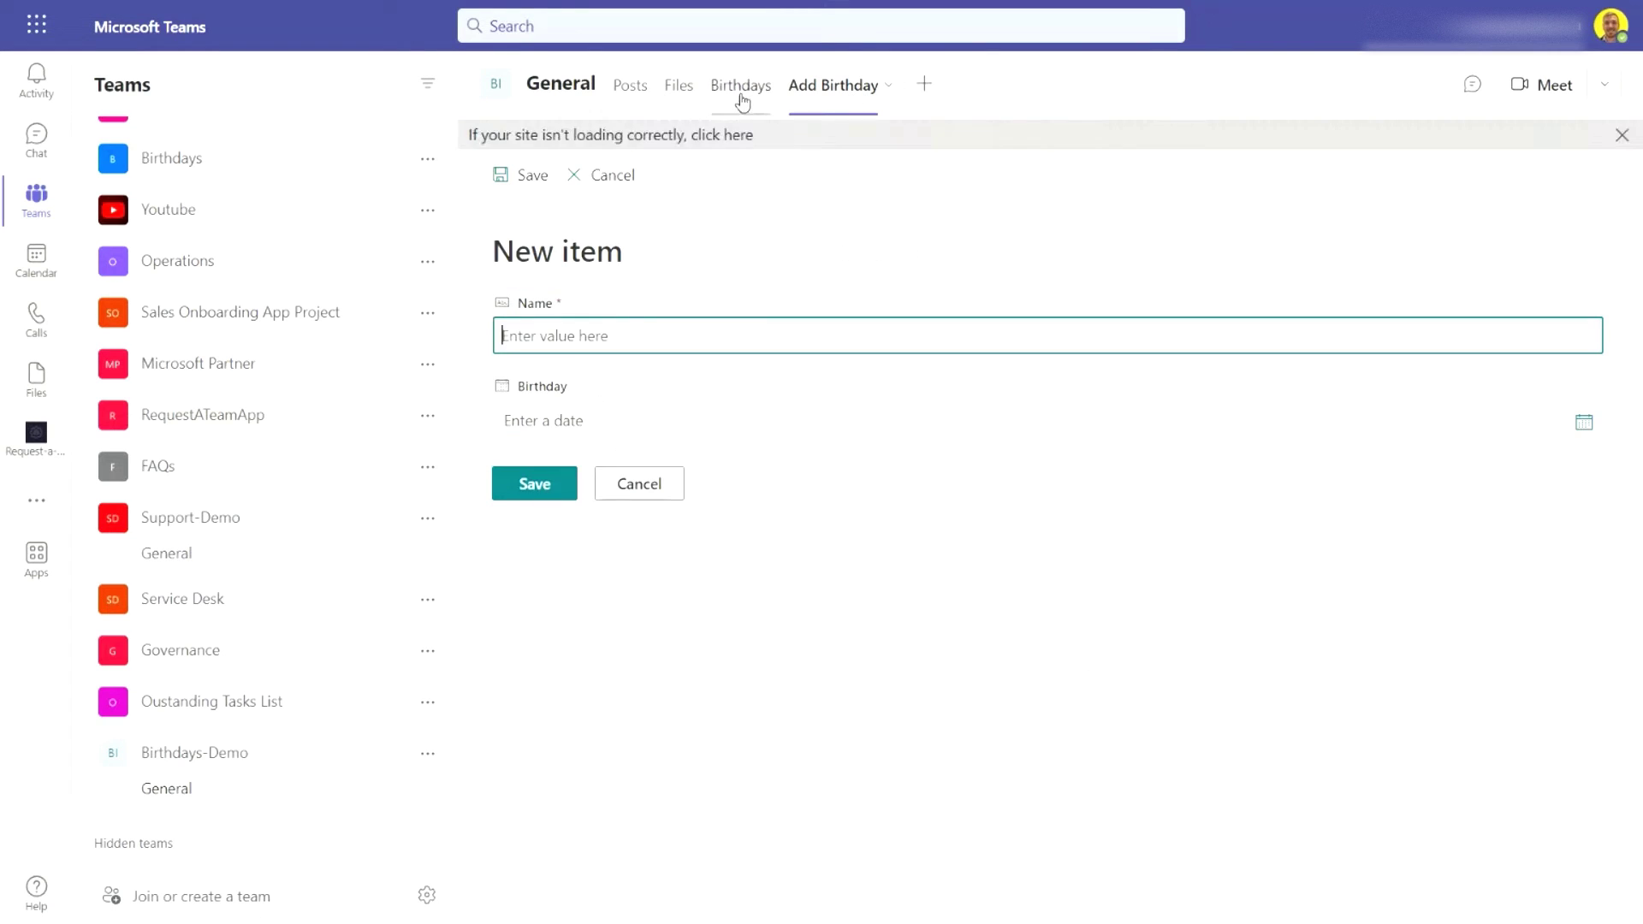
pyautogui.click(627, 95)
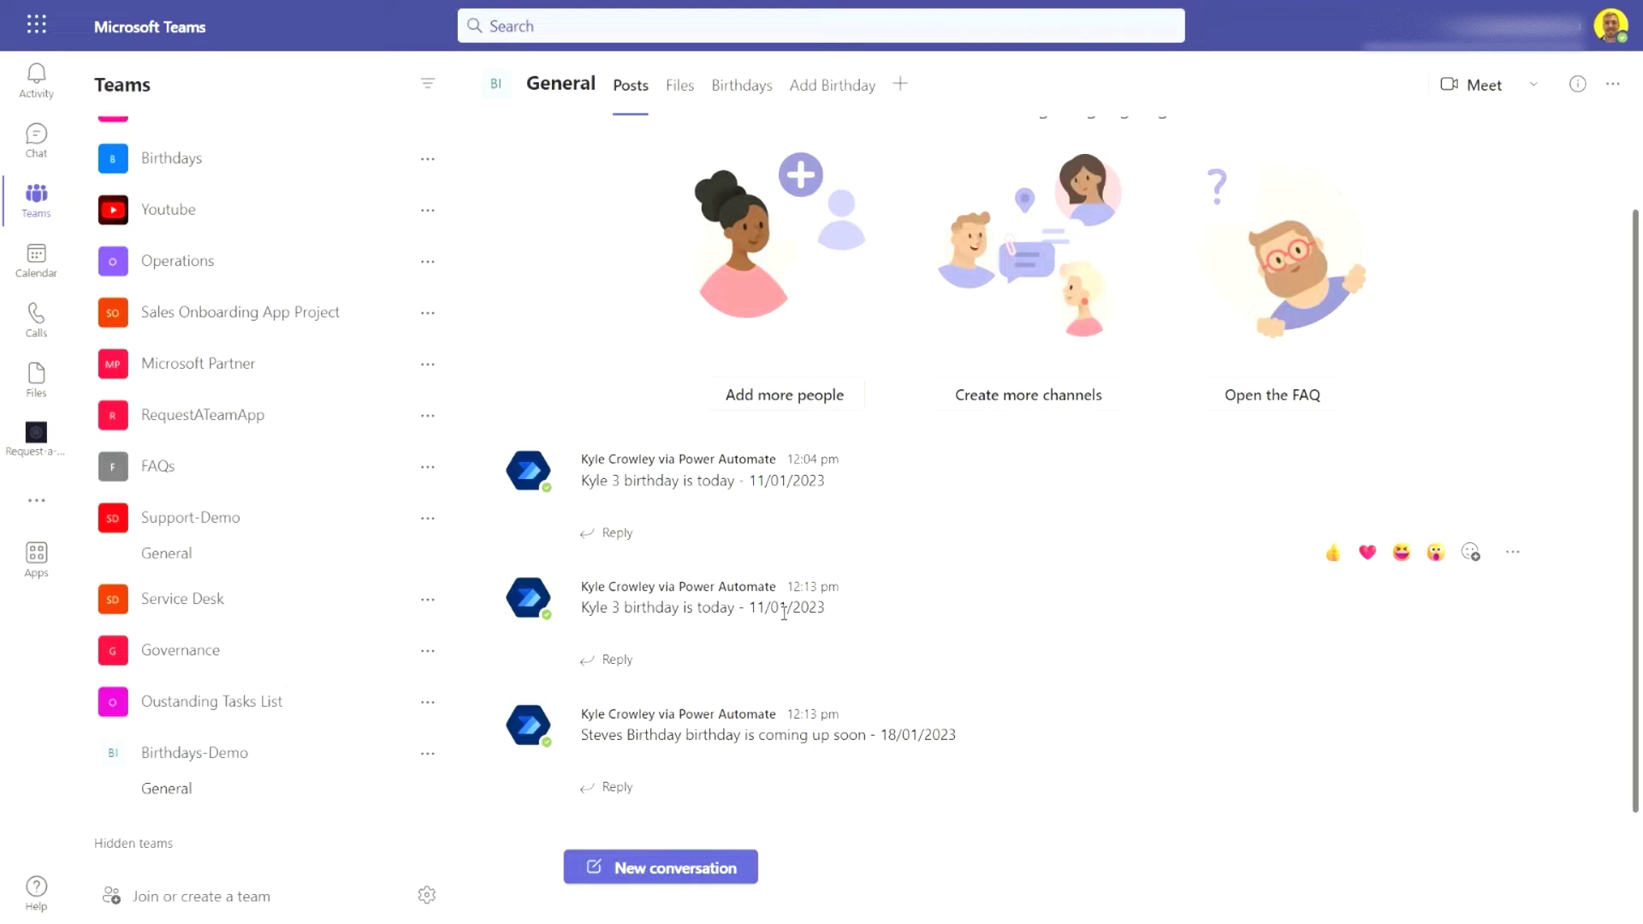
pyautogui.click(751, 92)
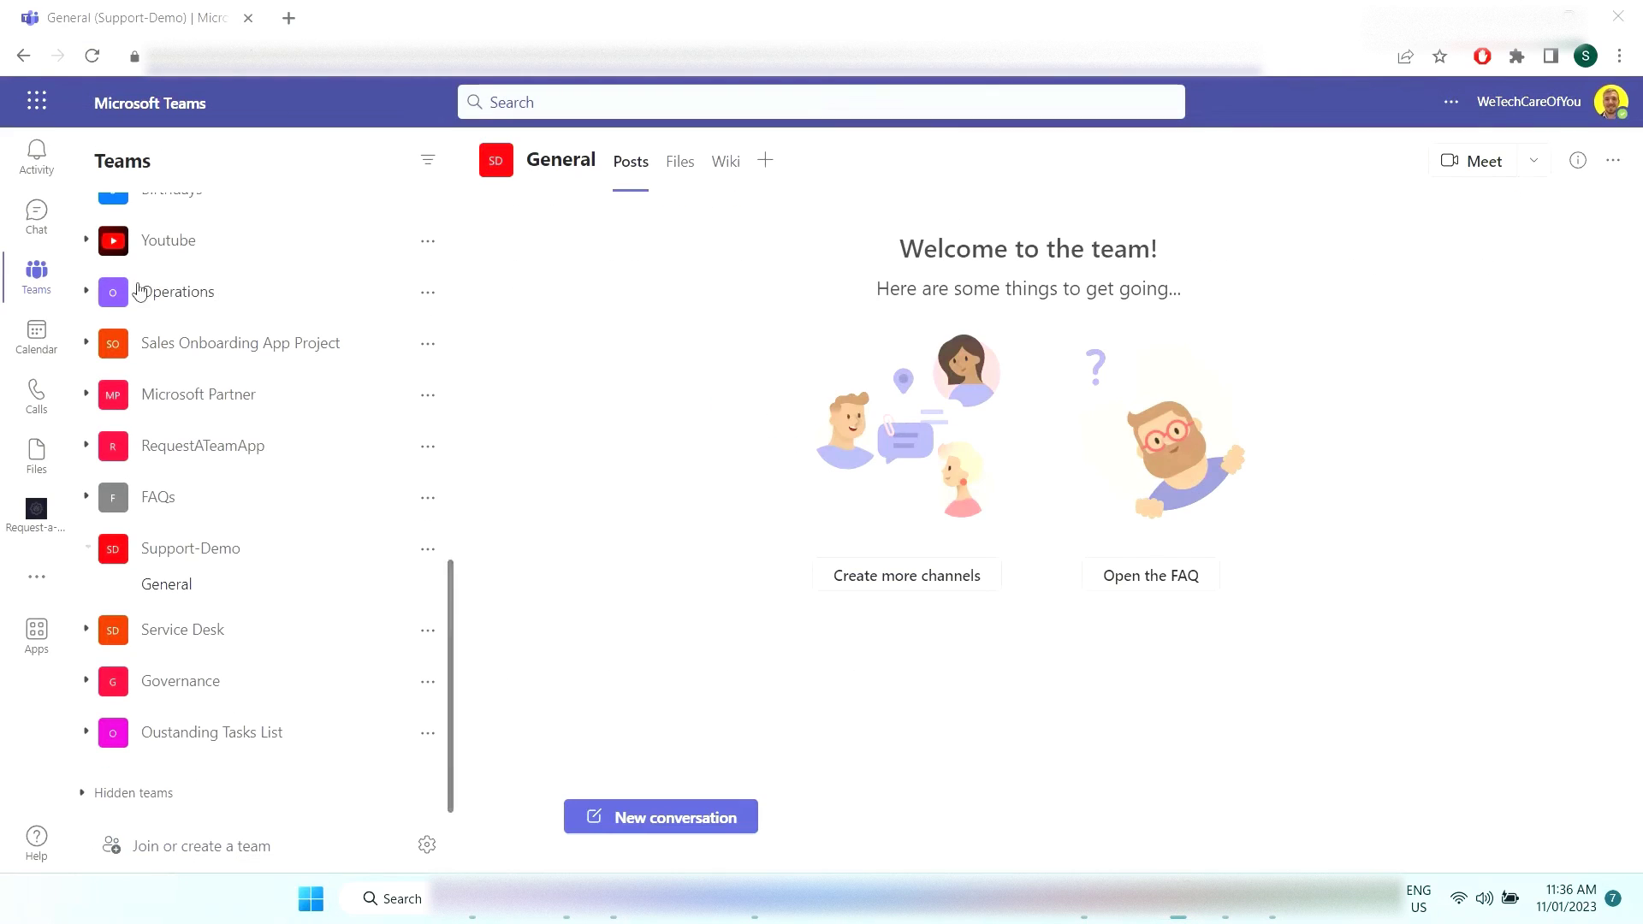
# - Create the private team 'Birthdays-Demo' from scratch, skipping the add-members step
pyautogui.click(204, 849)
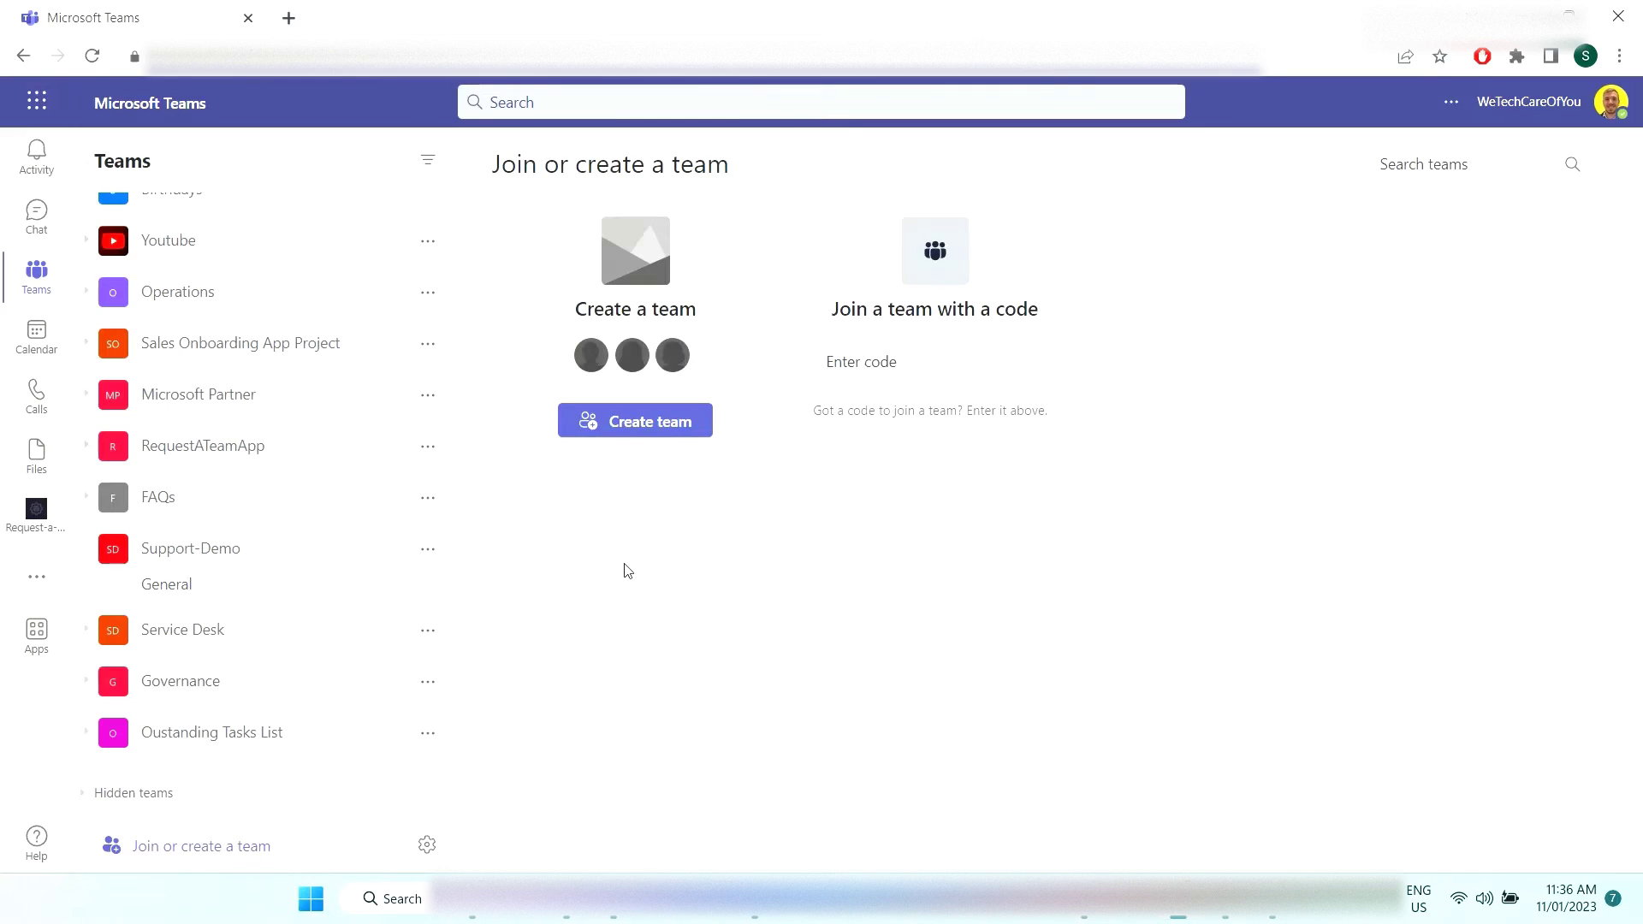
pyautogui.click(624, 432)
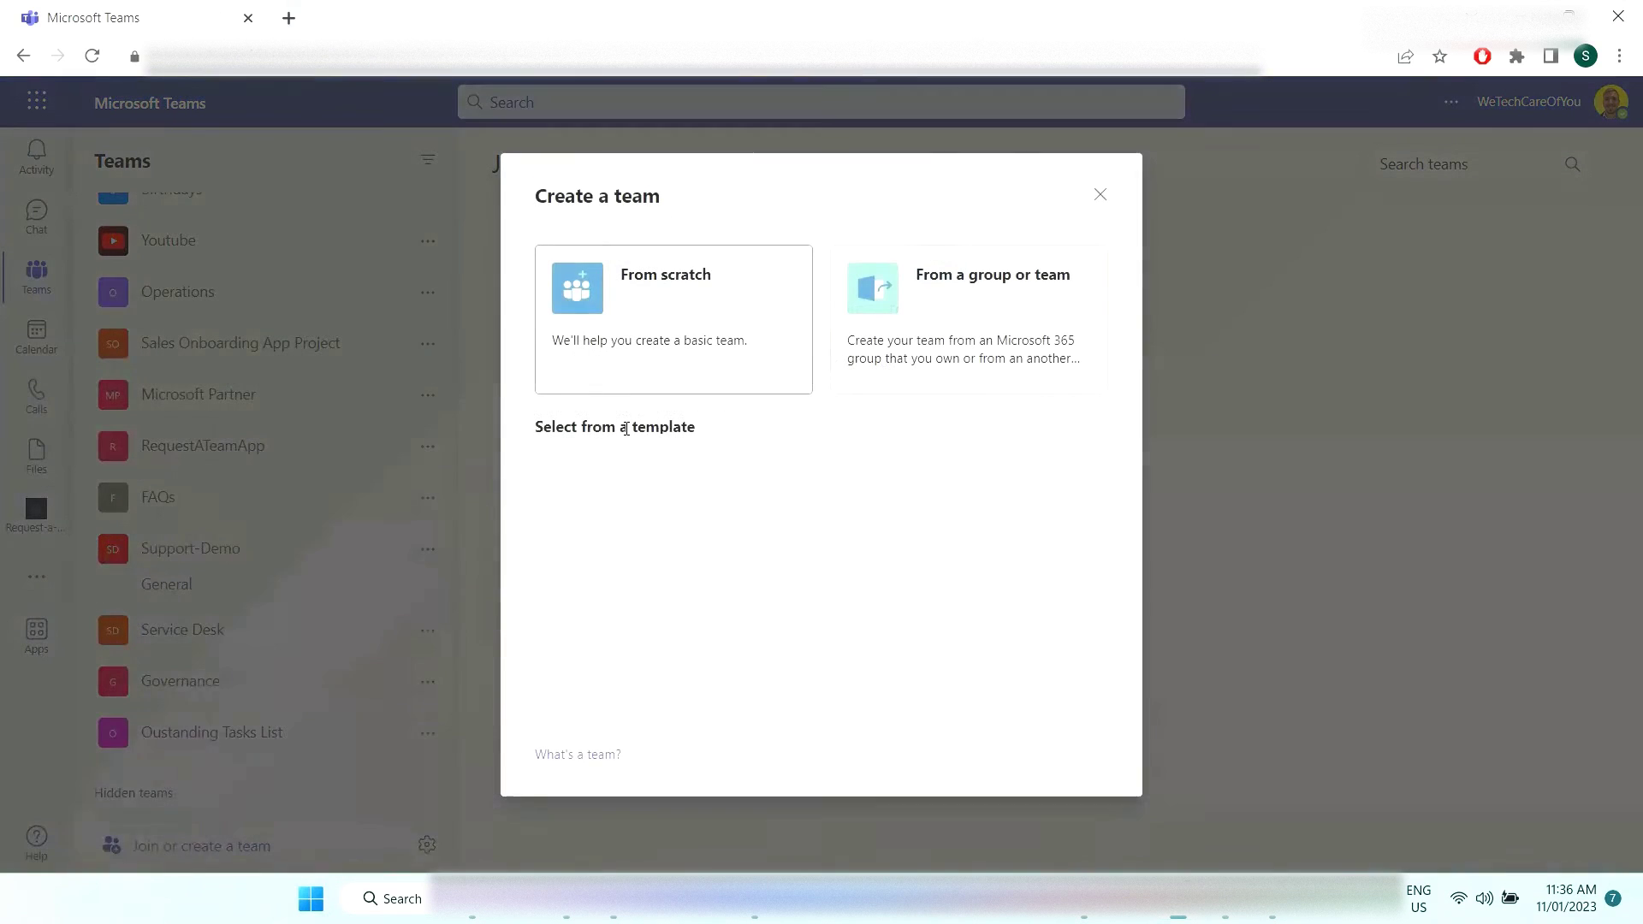
pyautogui.click(652, 324)
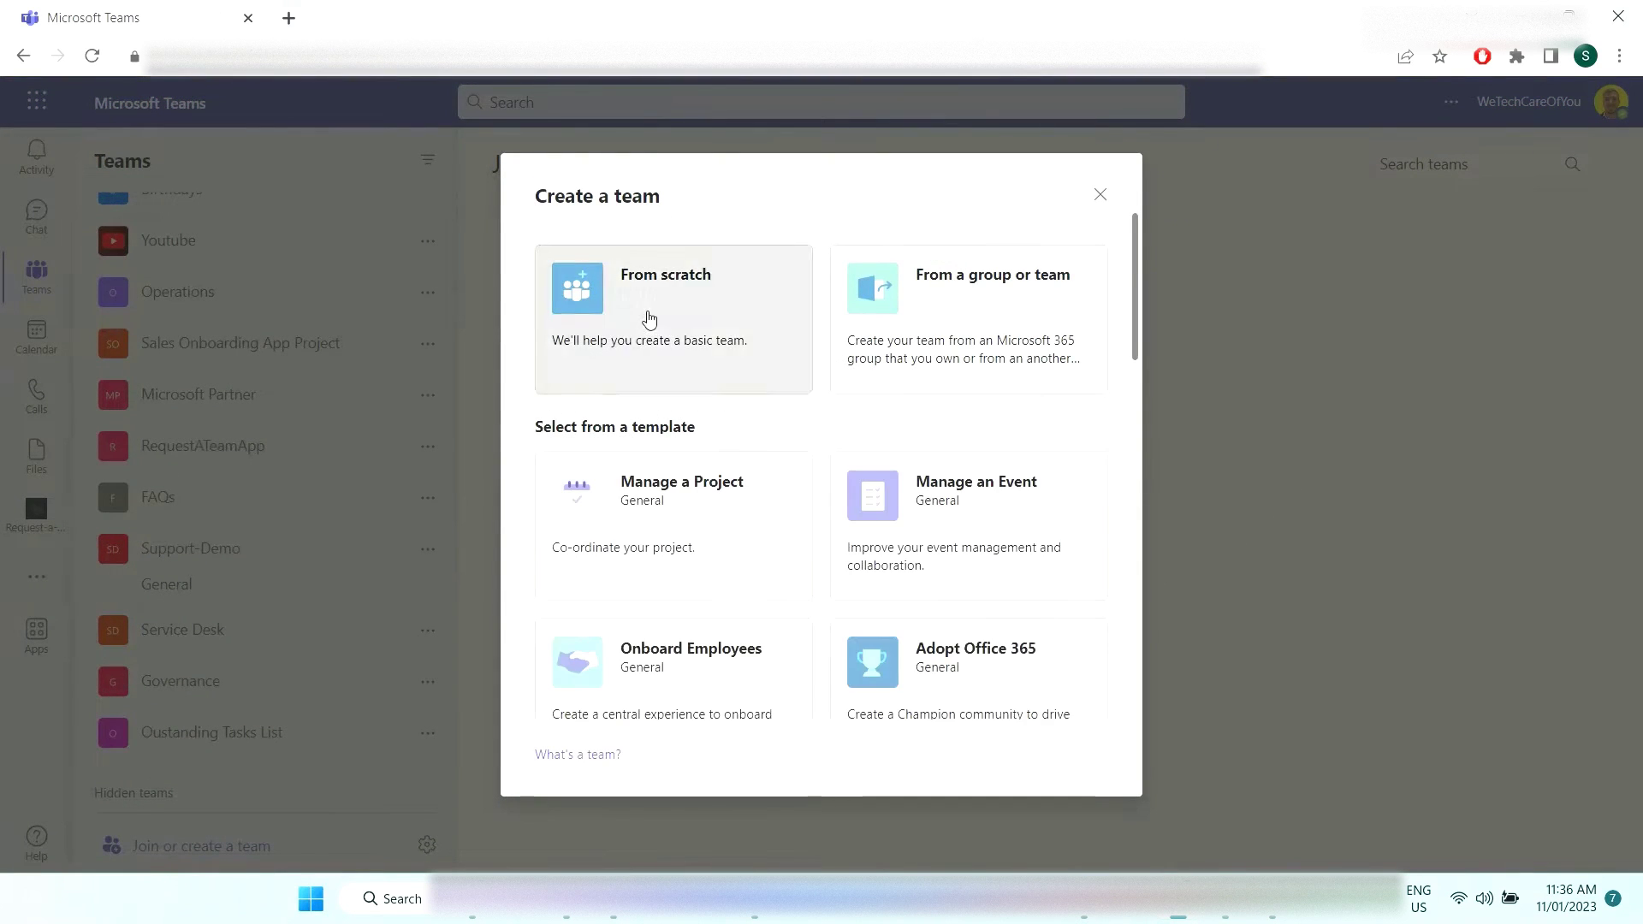
pyautogui.click(681, 289)
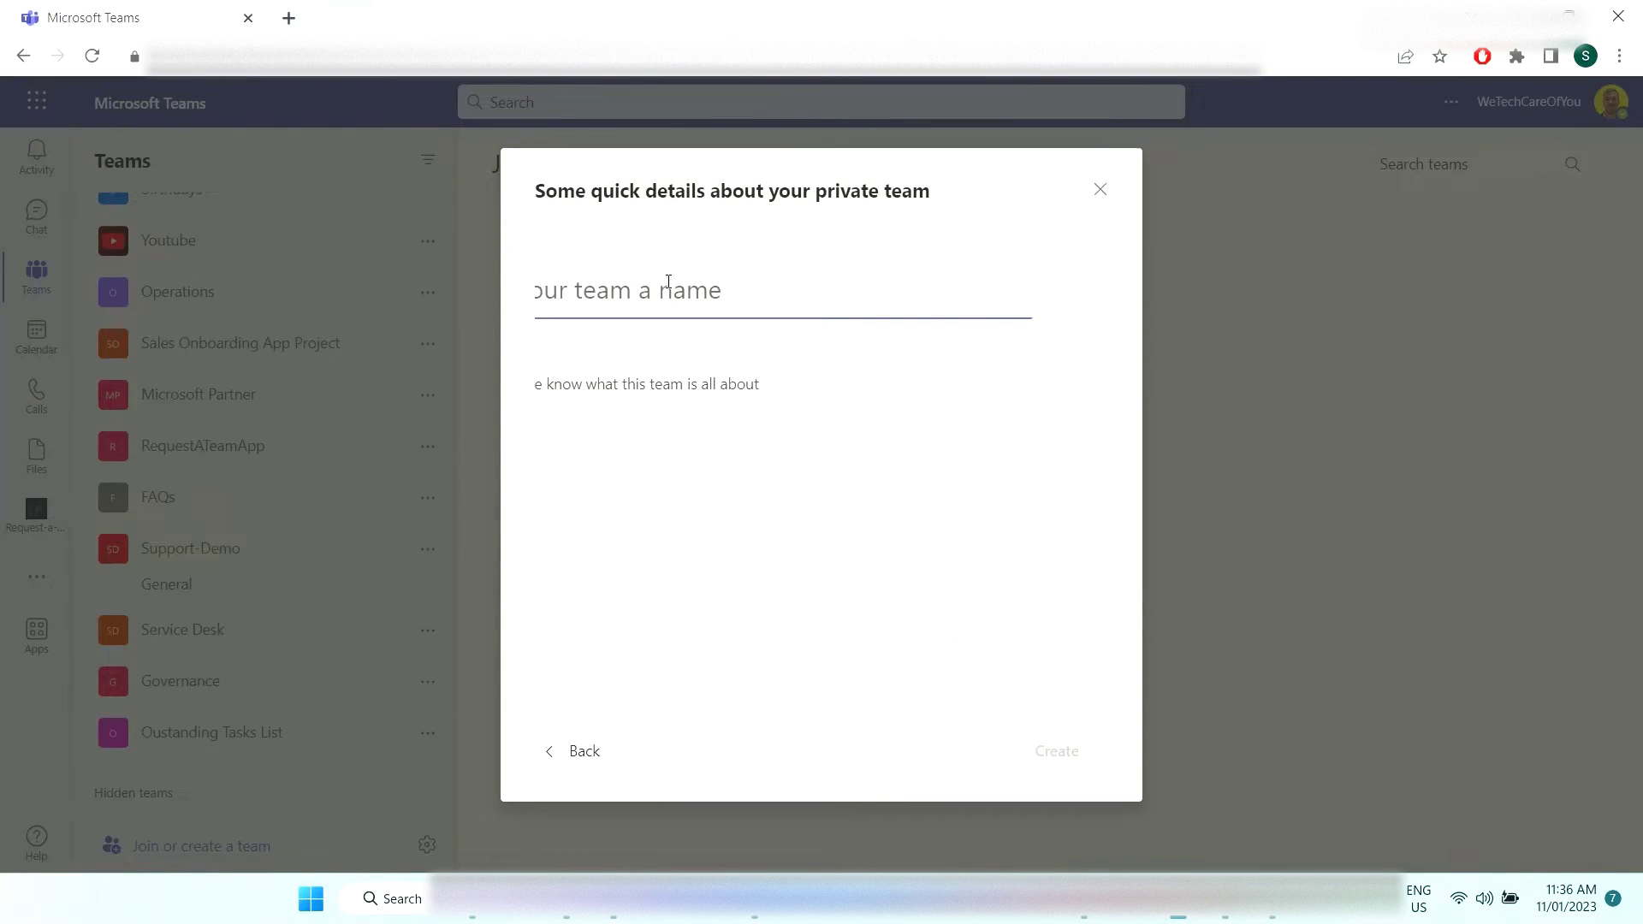
pyautogui.write('Bi')
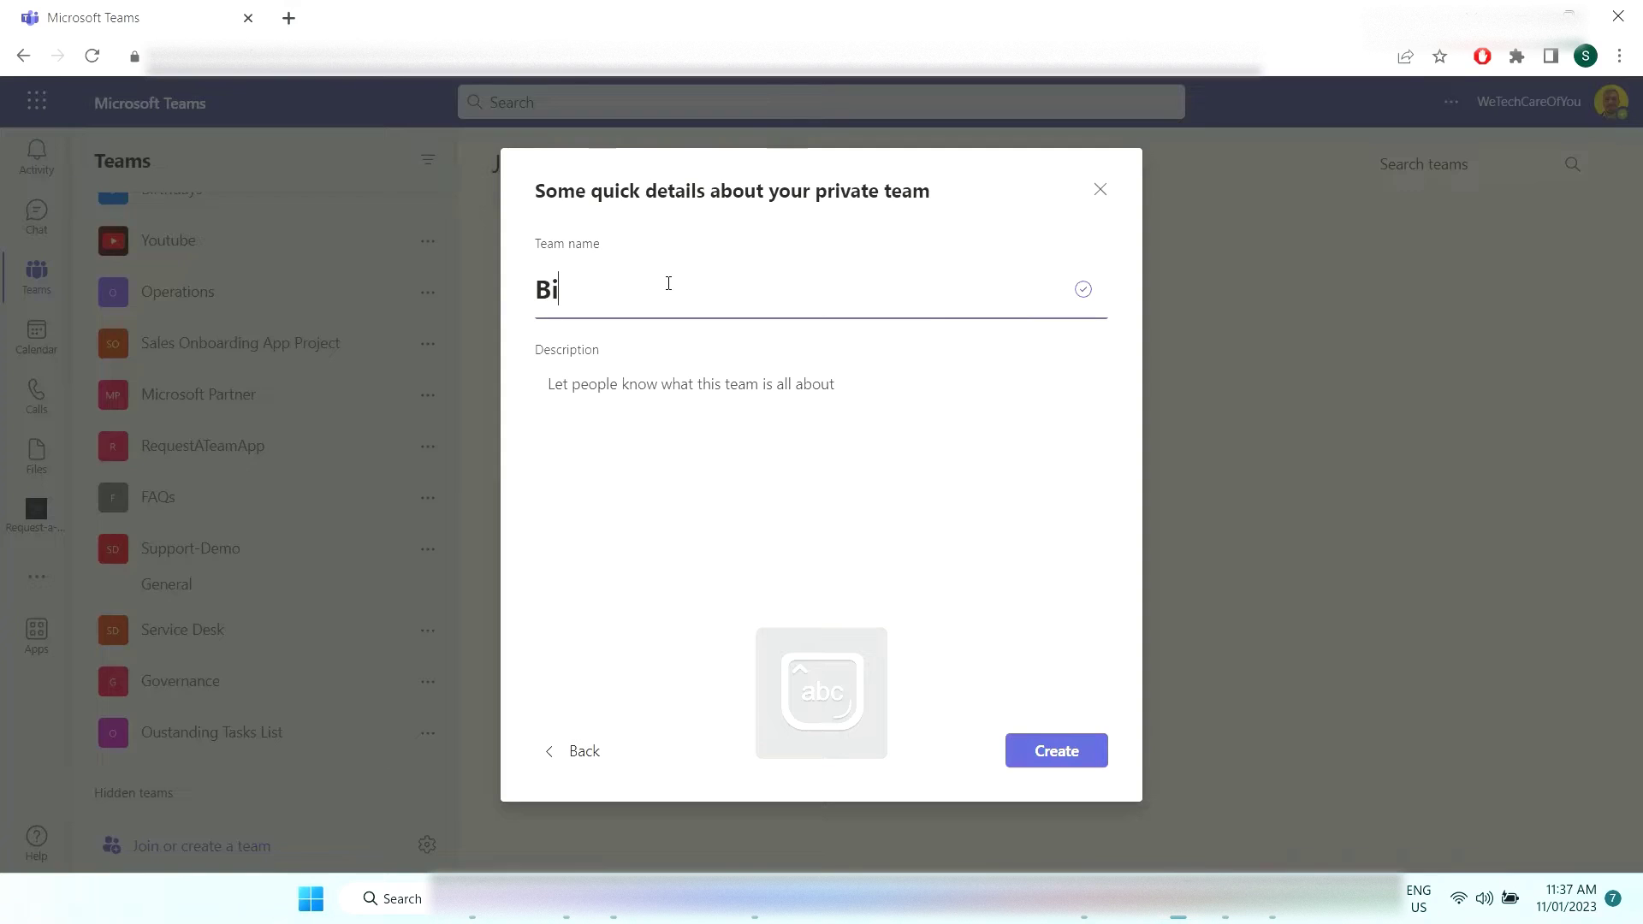
pyautogui.write('rthdays-Demo')
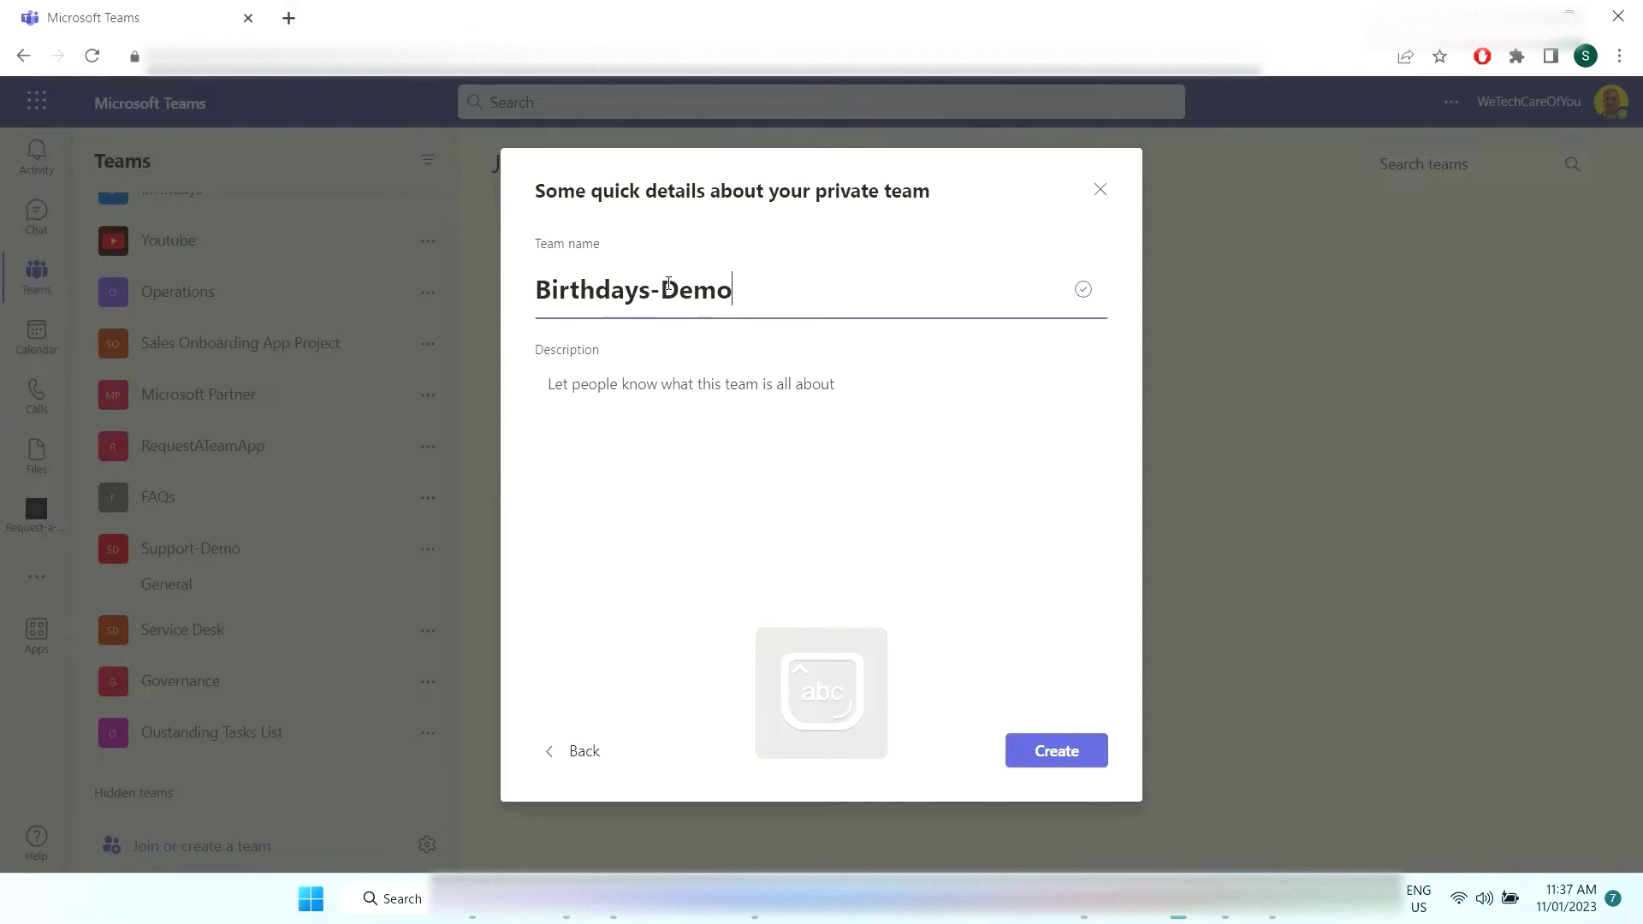
pyautogui.click(1084, 754)
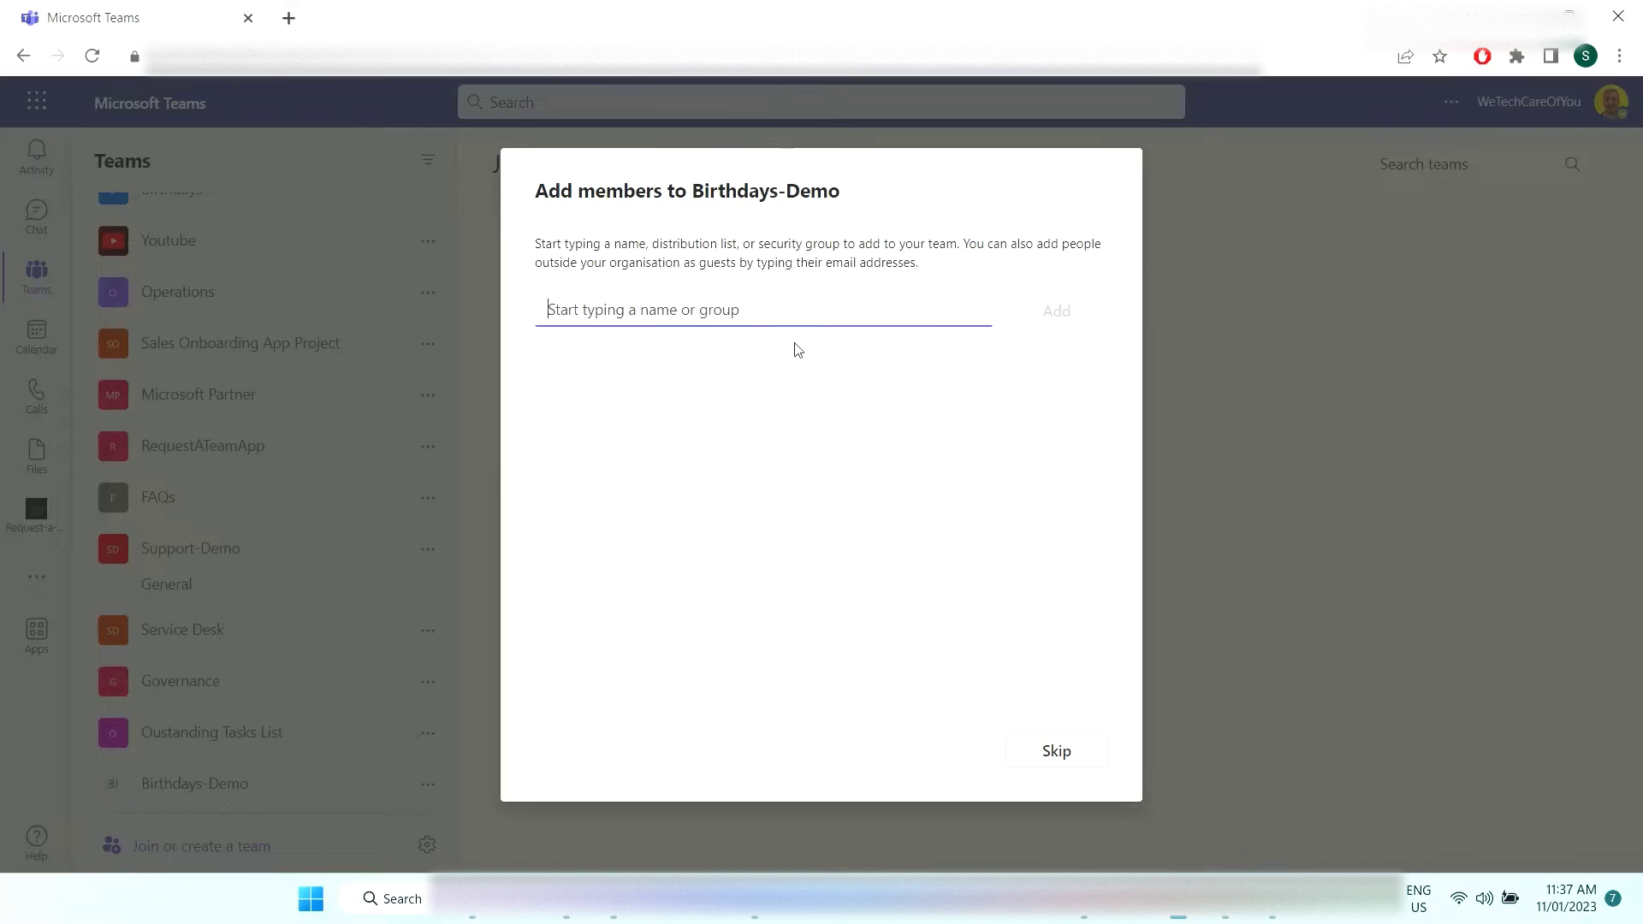
pyautogui.click(1087, 766)
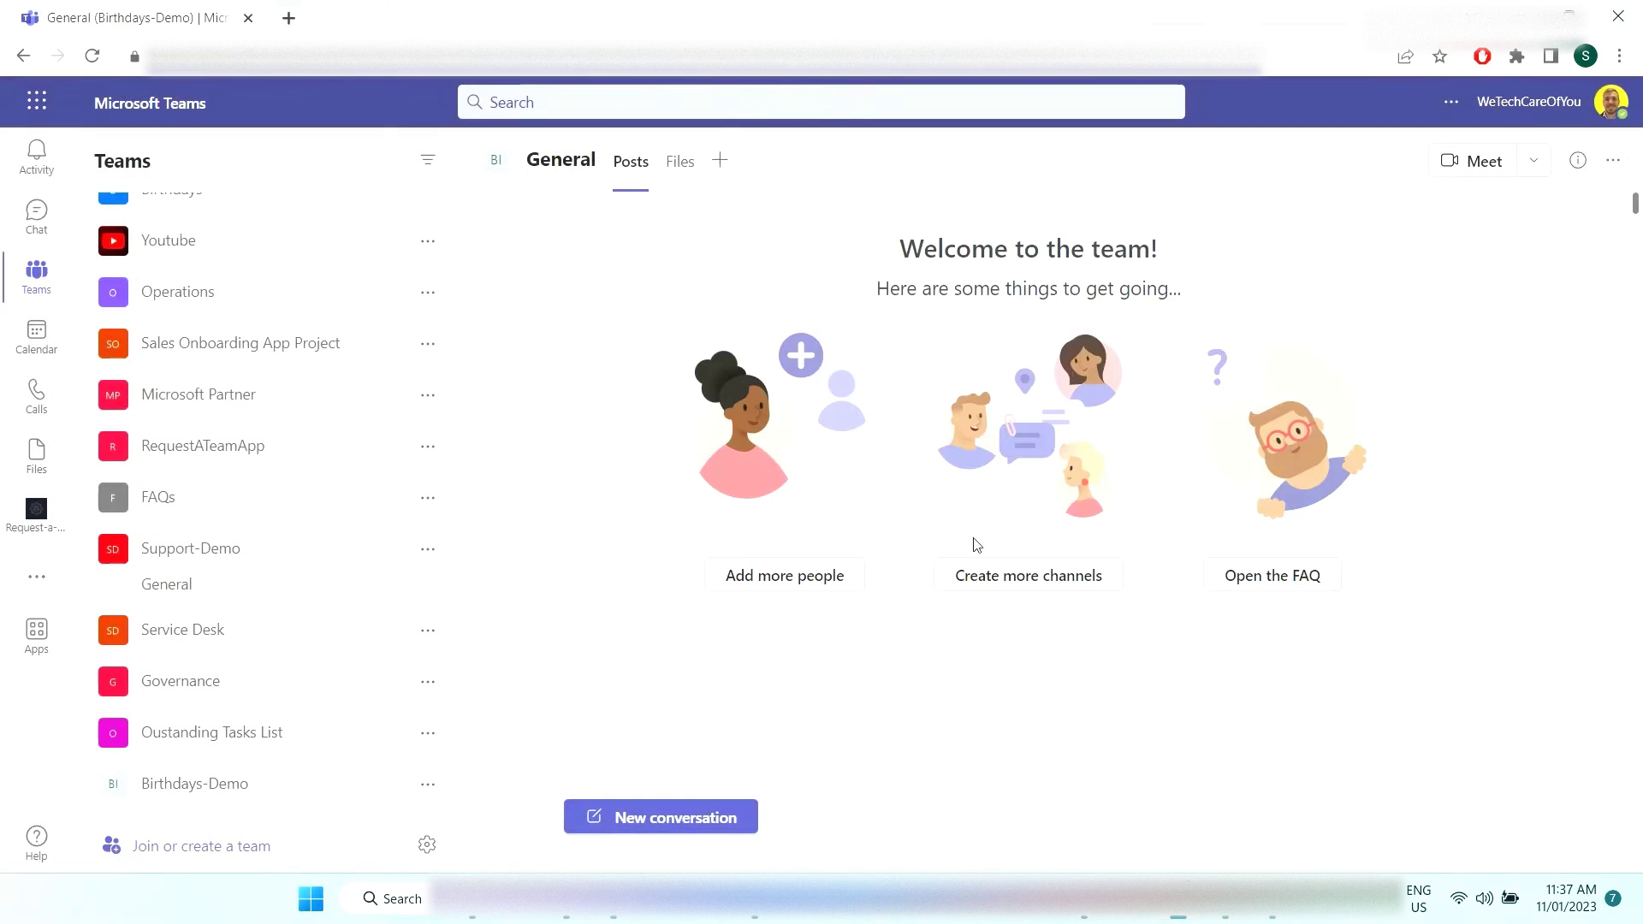
# - Open the Birthdays-Demo General channel in SharePoint from the channel's more-options menu
pyautogui.scroll(-2, 330, 667)
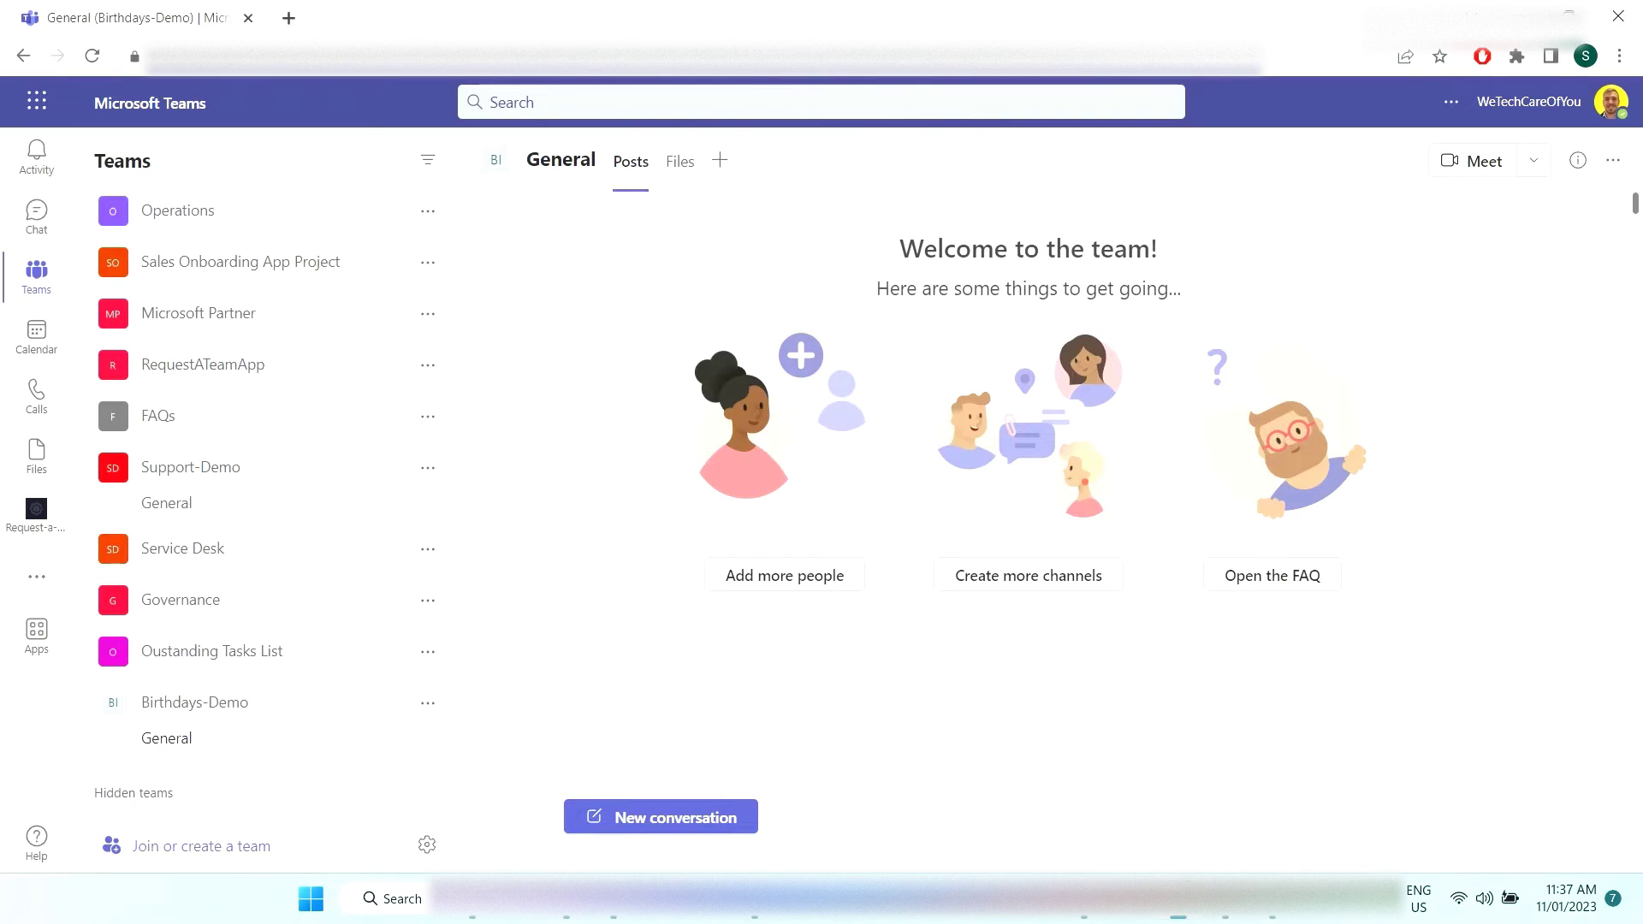
pyautogui.click(1619, 169)
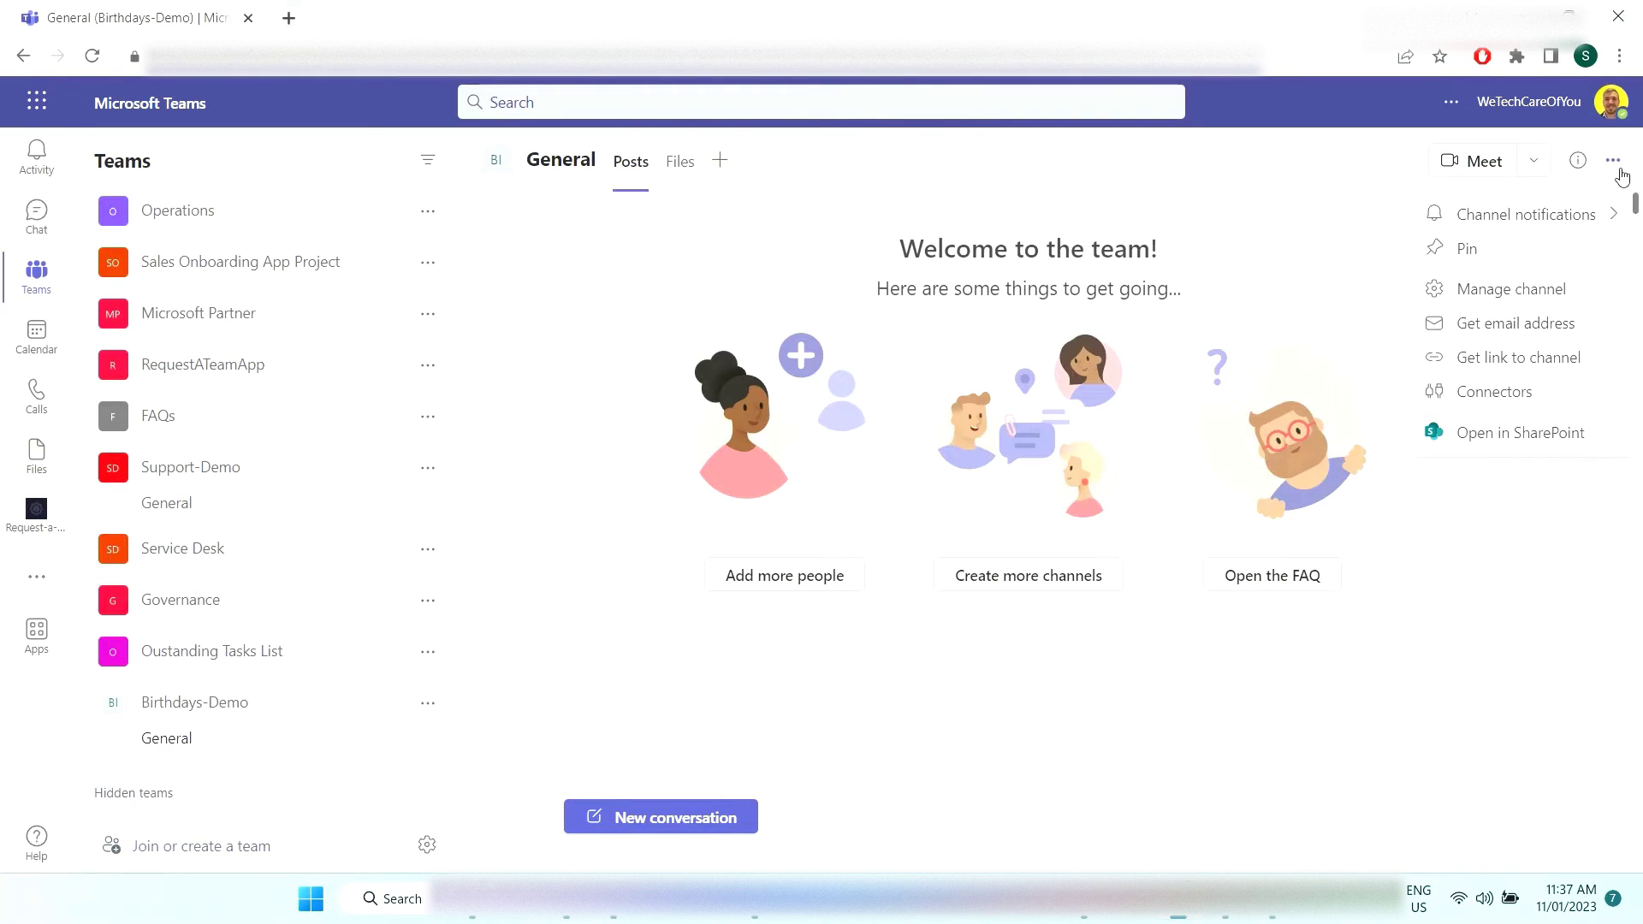
pyautogui.click(1482, 445)
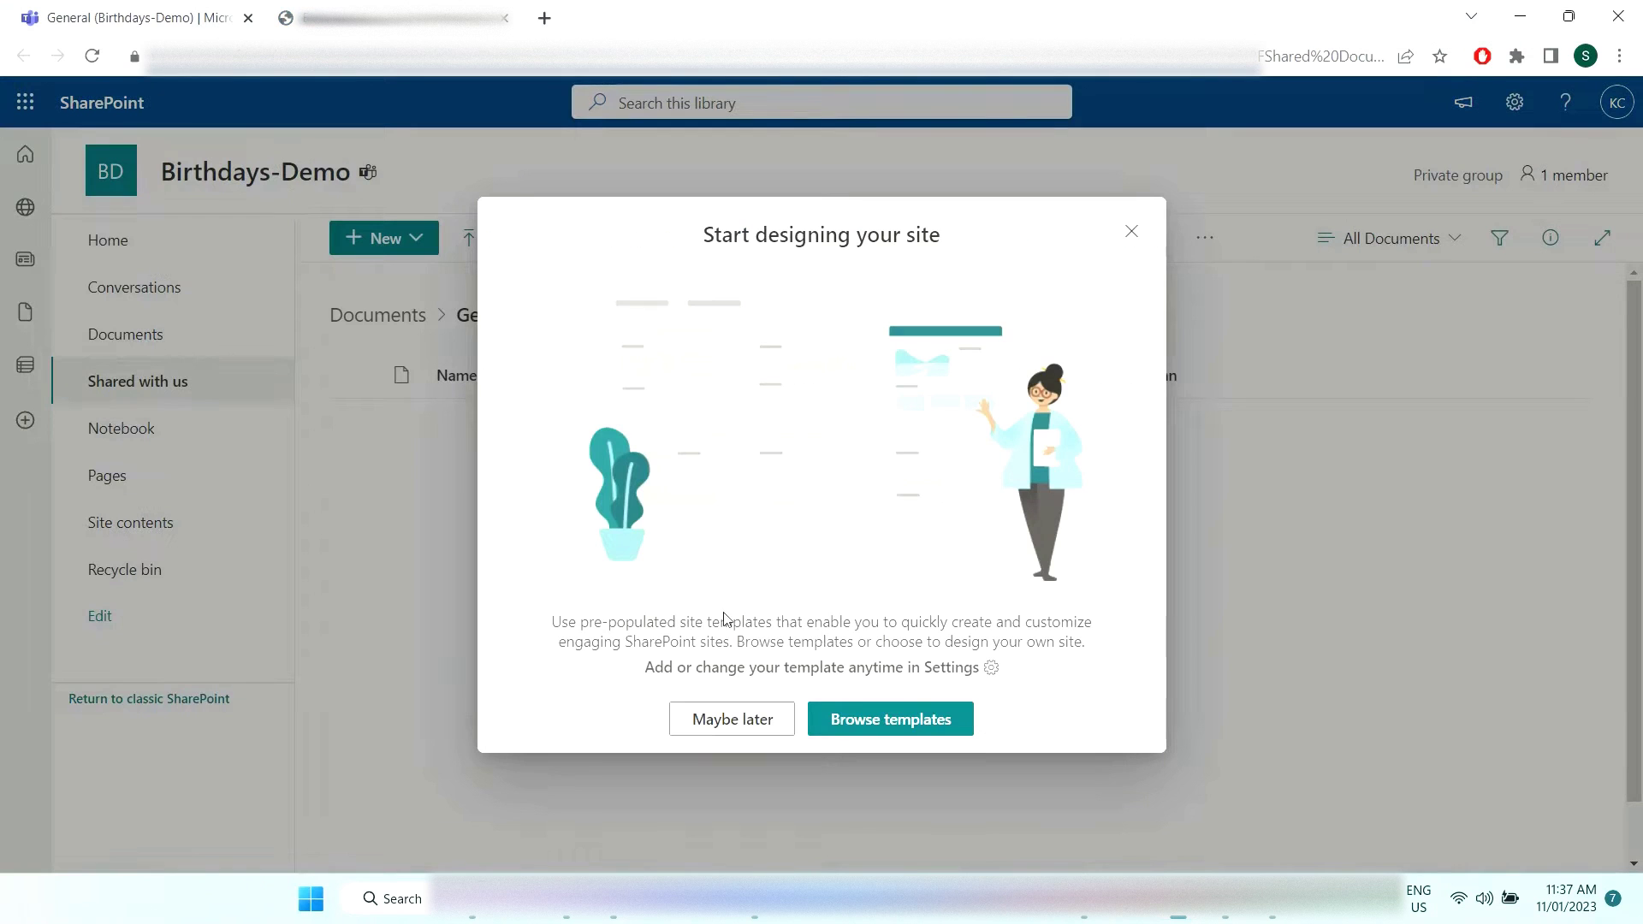
# - Dismiss the site design prompt, go to Site contents and close the Next steps panel
pyautogui.click(736, 729)
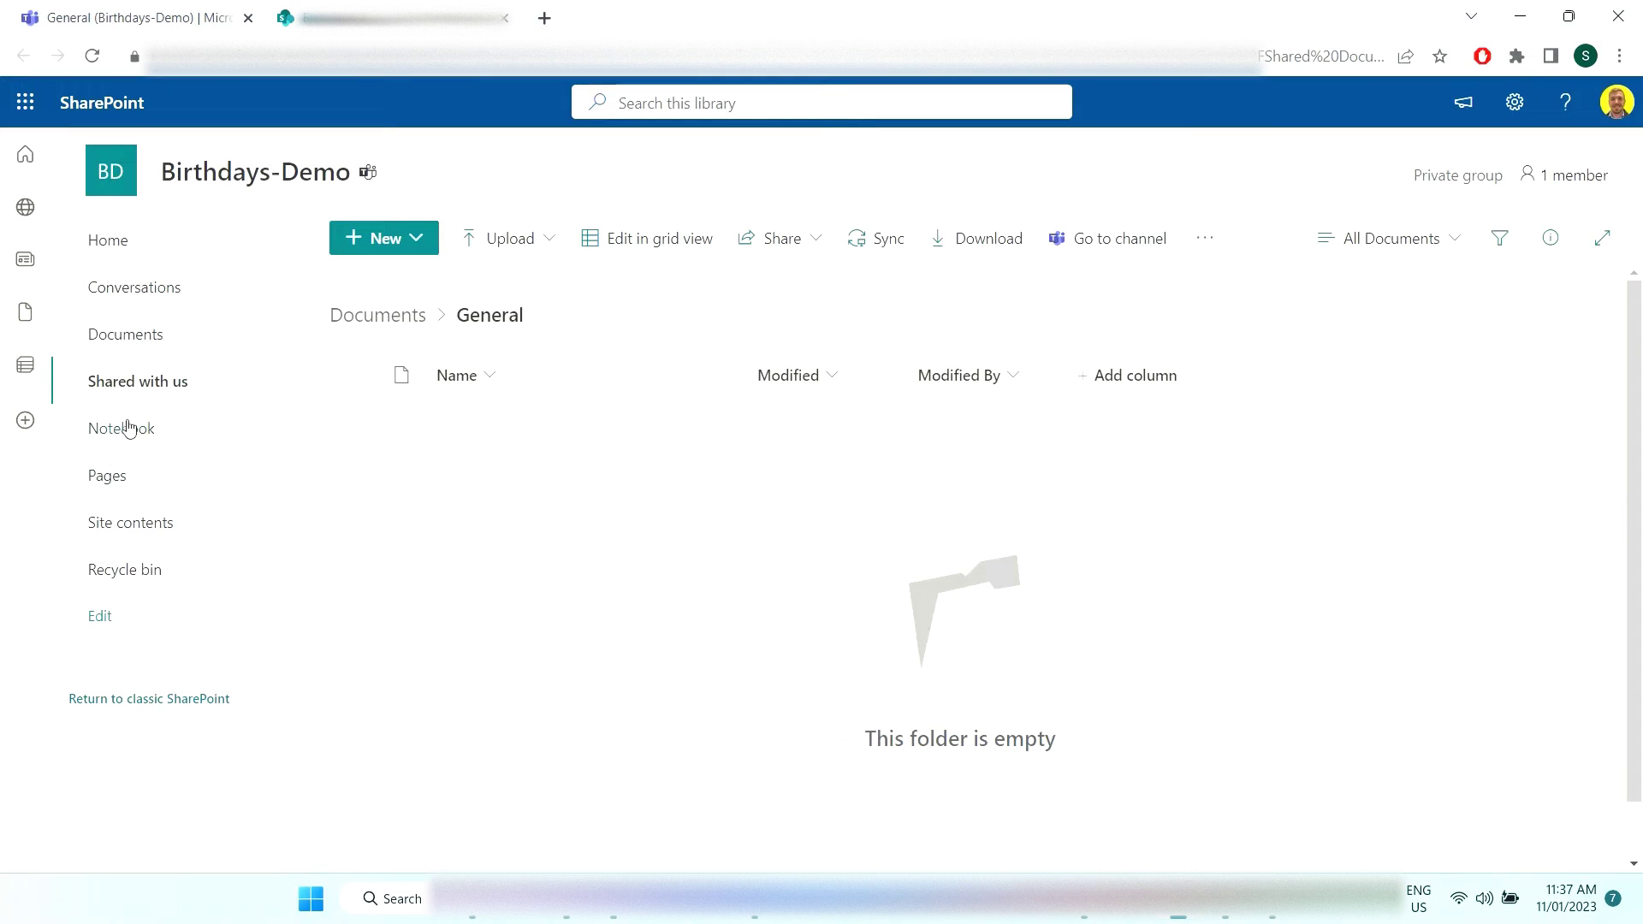
pyautogui.click(149, 522)
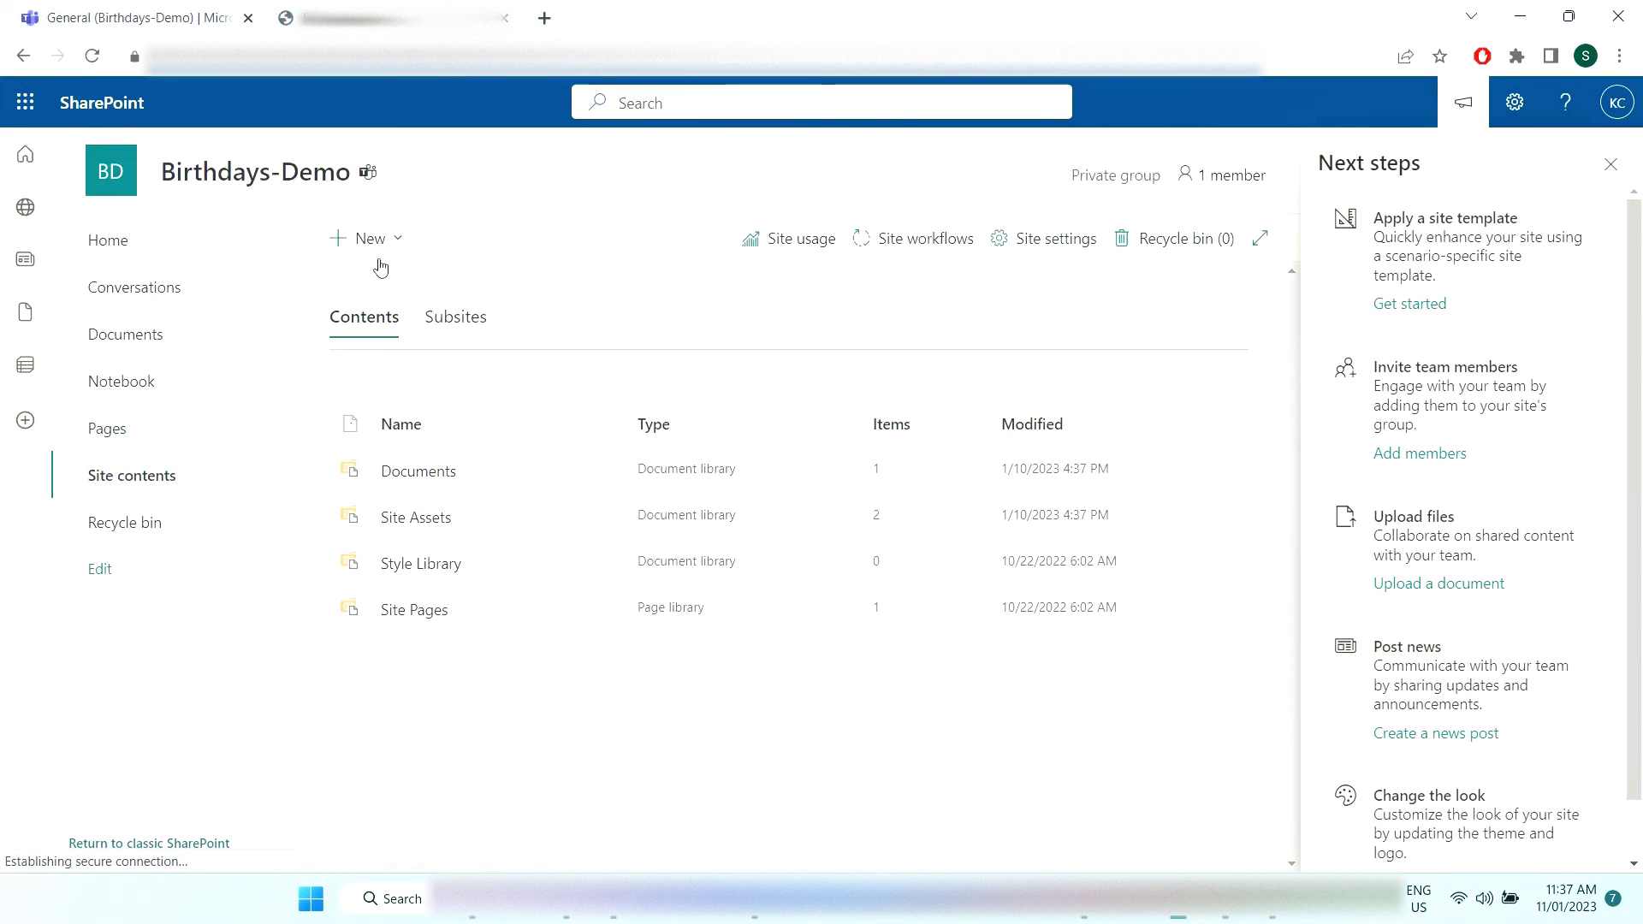
pyautogui.click(1608, 165)
# - Create a new blank list named 'Birthdays'
pyautogui.click(398, 241)
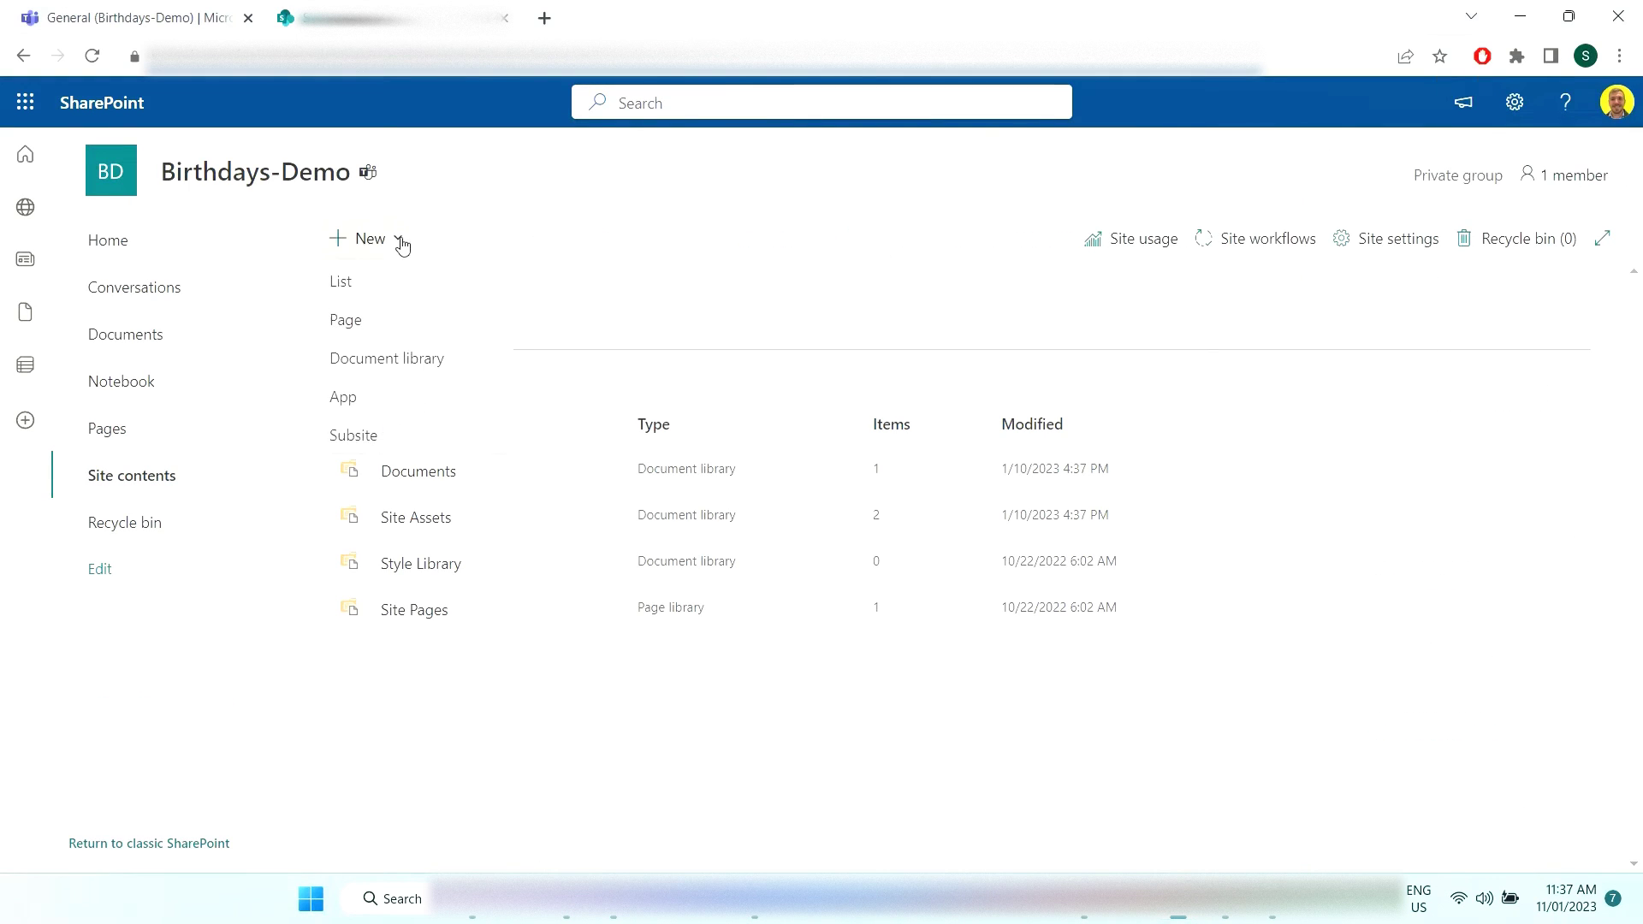
pyautogui.click(382, 282)
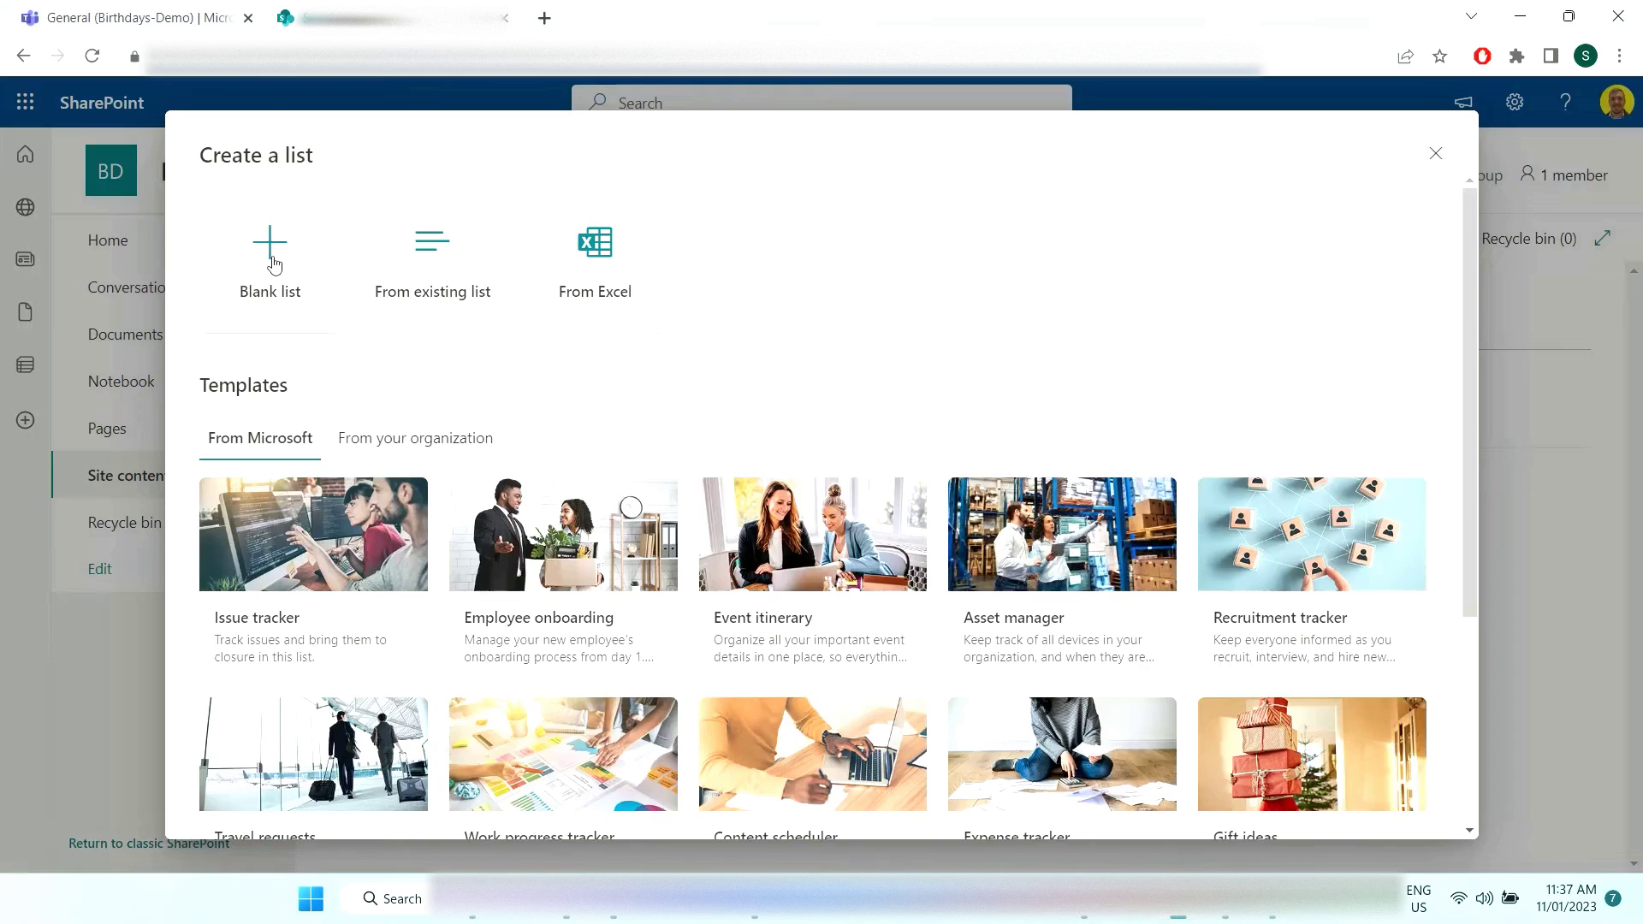
pyautogui.click(270, 257)
pyautogui.press('capslock')
pyautogui.write('B')
pyautogui.press('capslock')
pyautogui.write('irthdays')
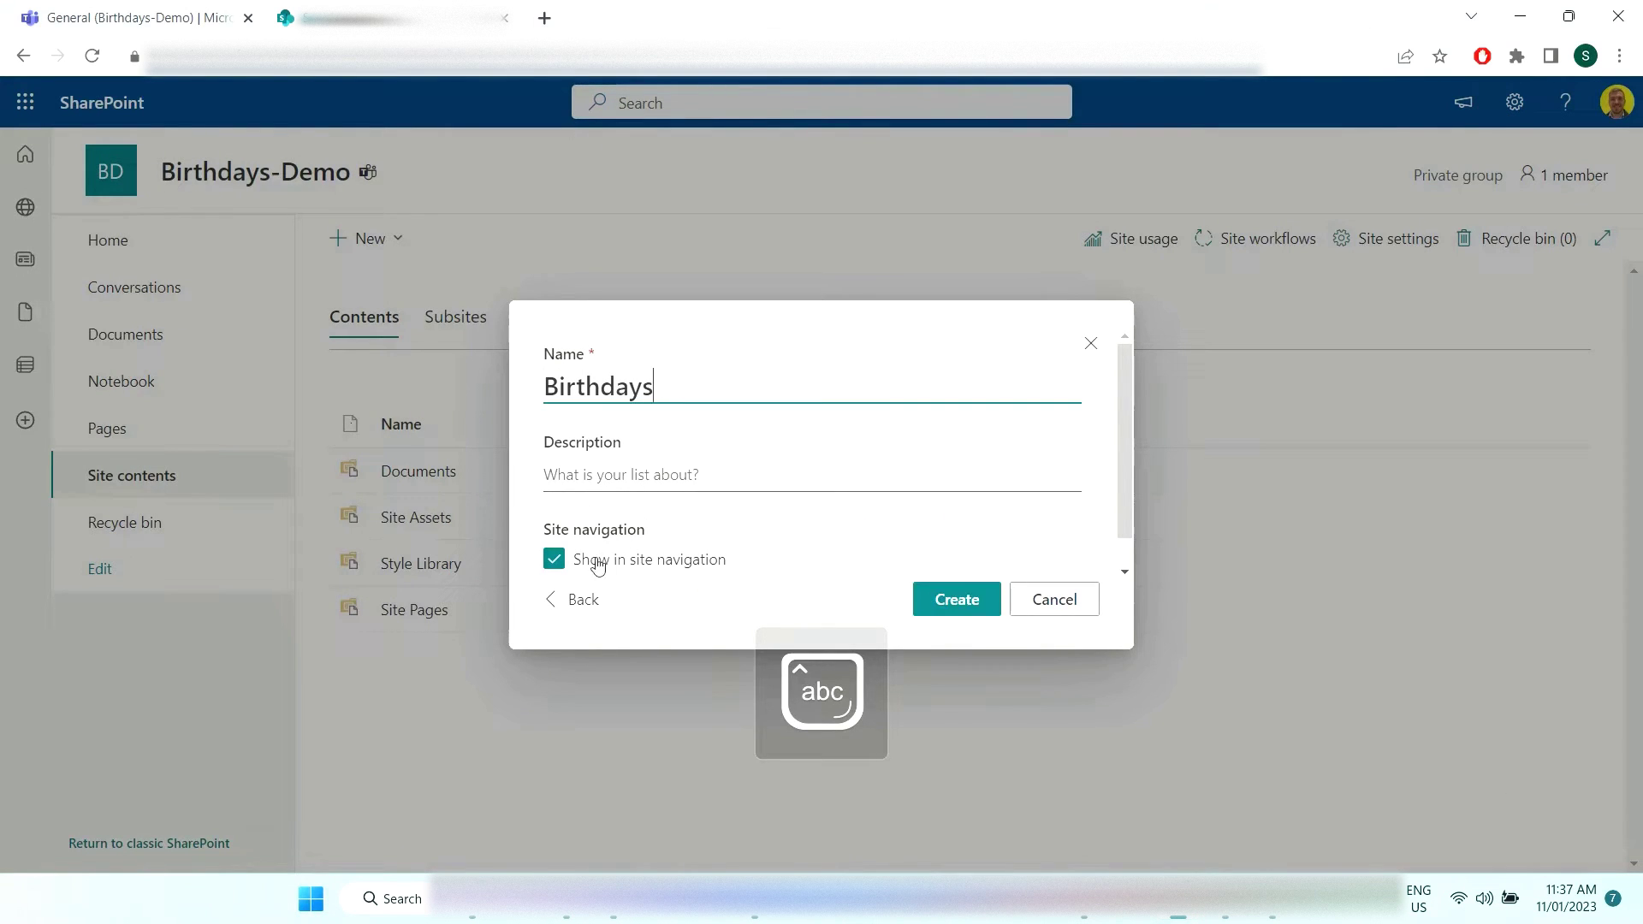
pyautogui.click(941, 600)
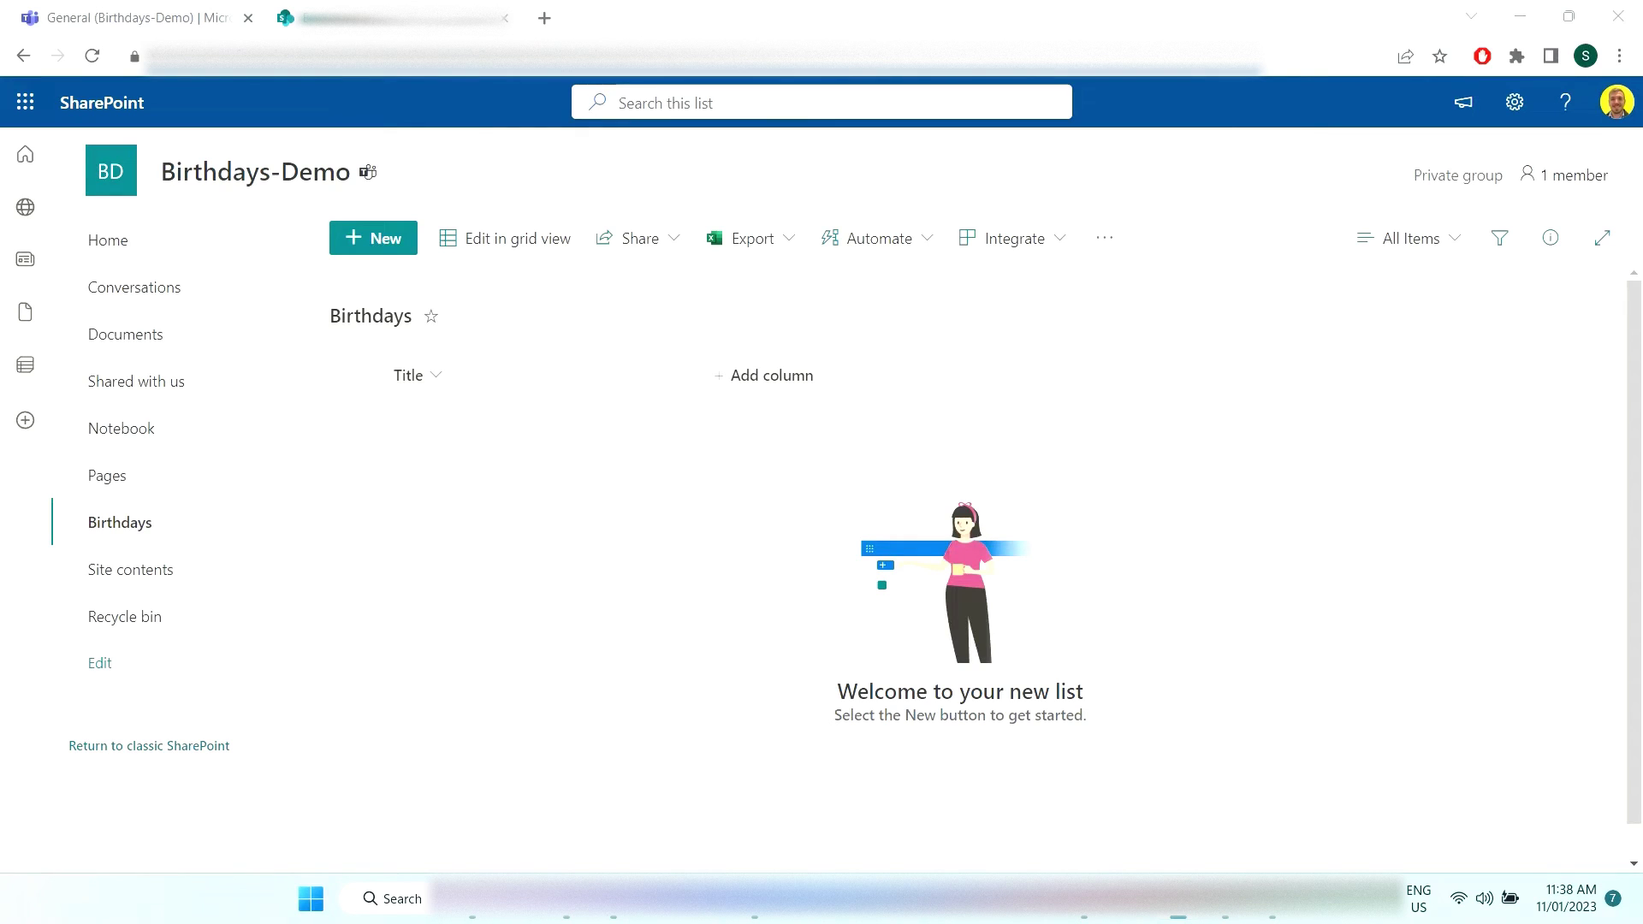
# - Rename the list's Title column to 'Name'
pyautogui.click(408, 375)
pyautogui.moveTo(469, 575)
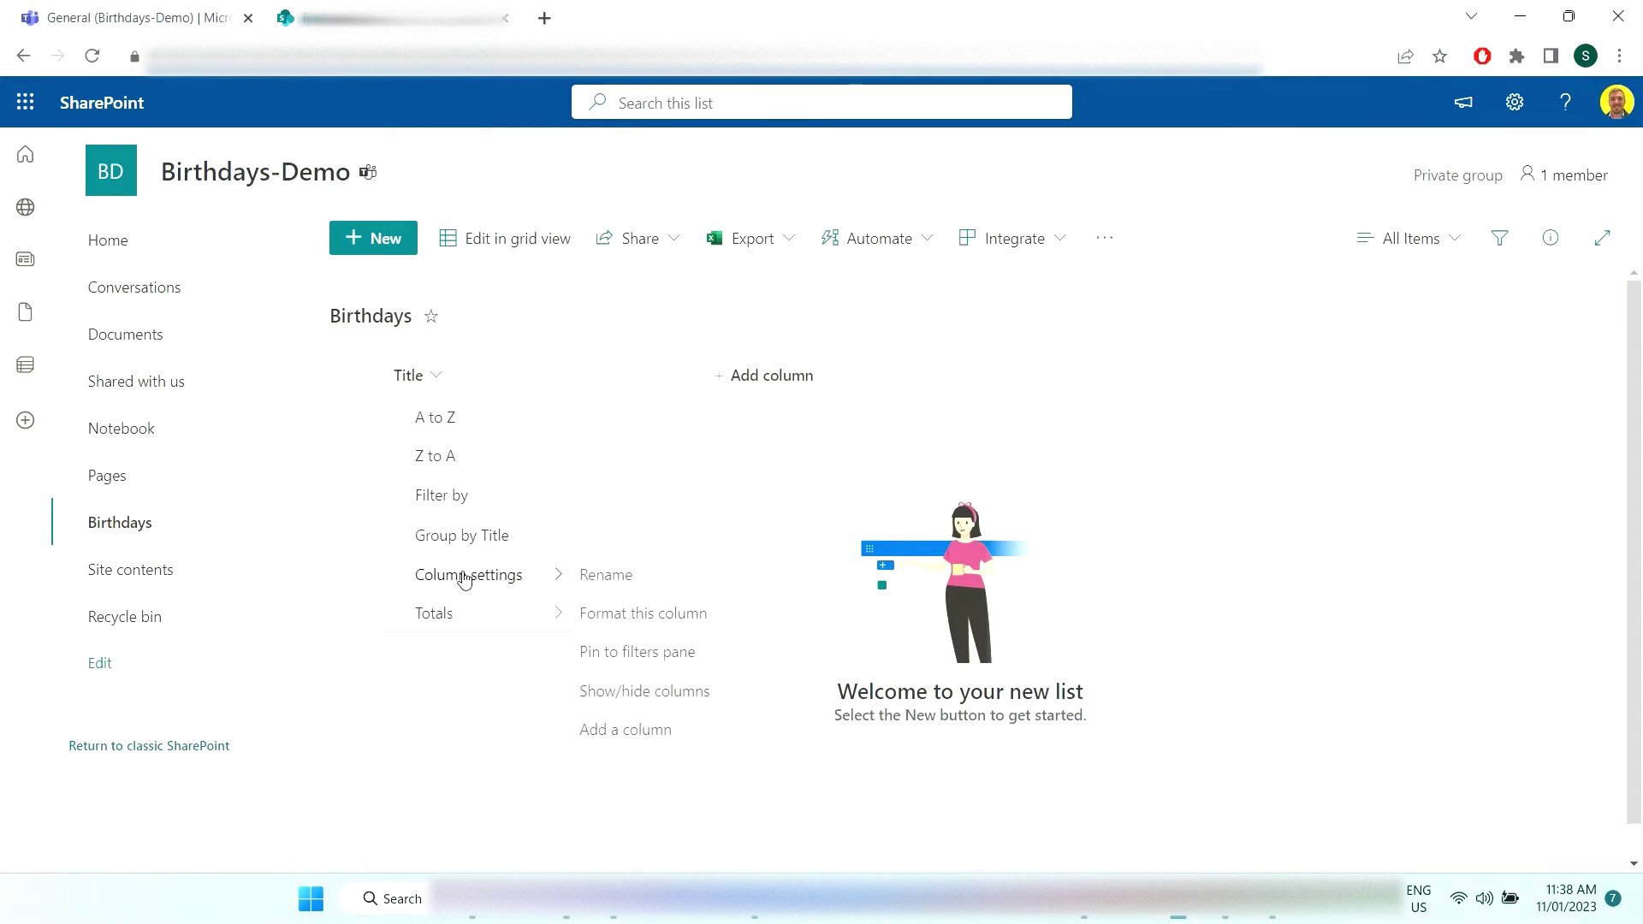
pyautogui.click(660, 587)
pyautogui.write('Name')
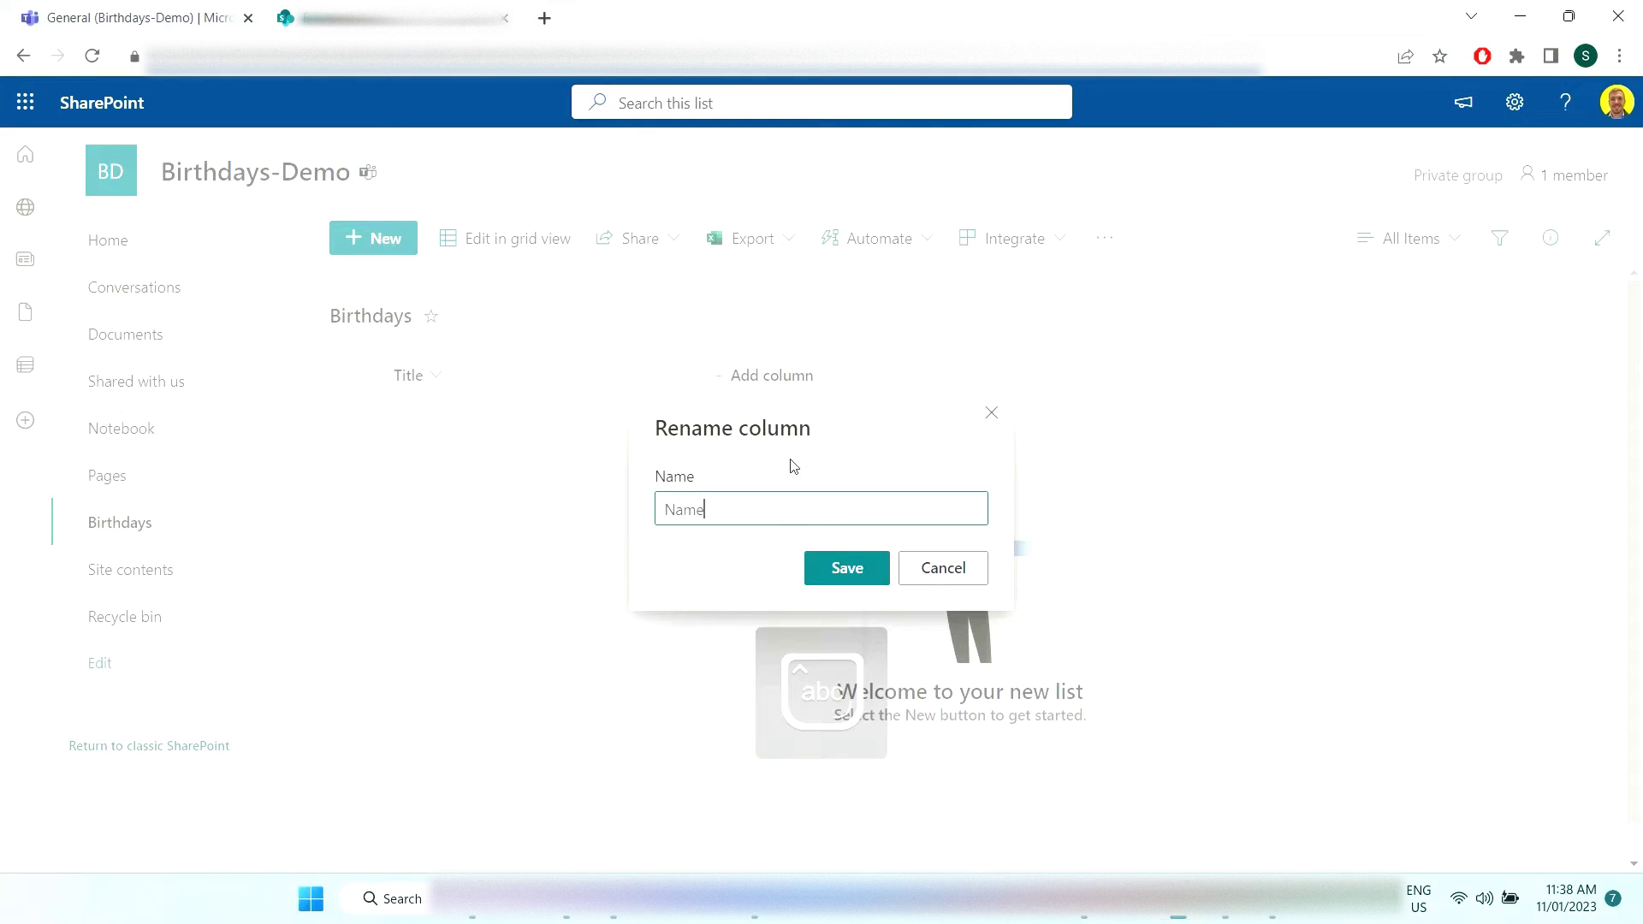
pyautogui.click(846, 568)
# - Add a date-and-time column named 'Birthday', then begin creating a new list view
pyautogui.click(753, 376)
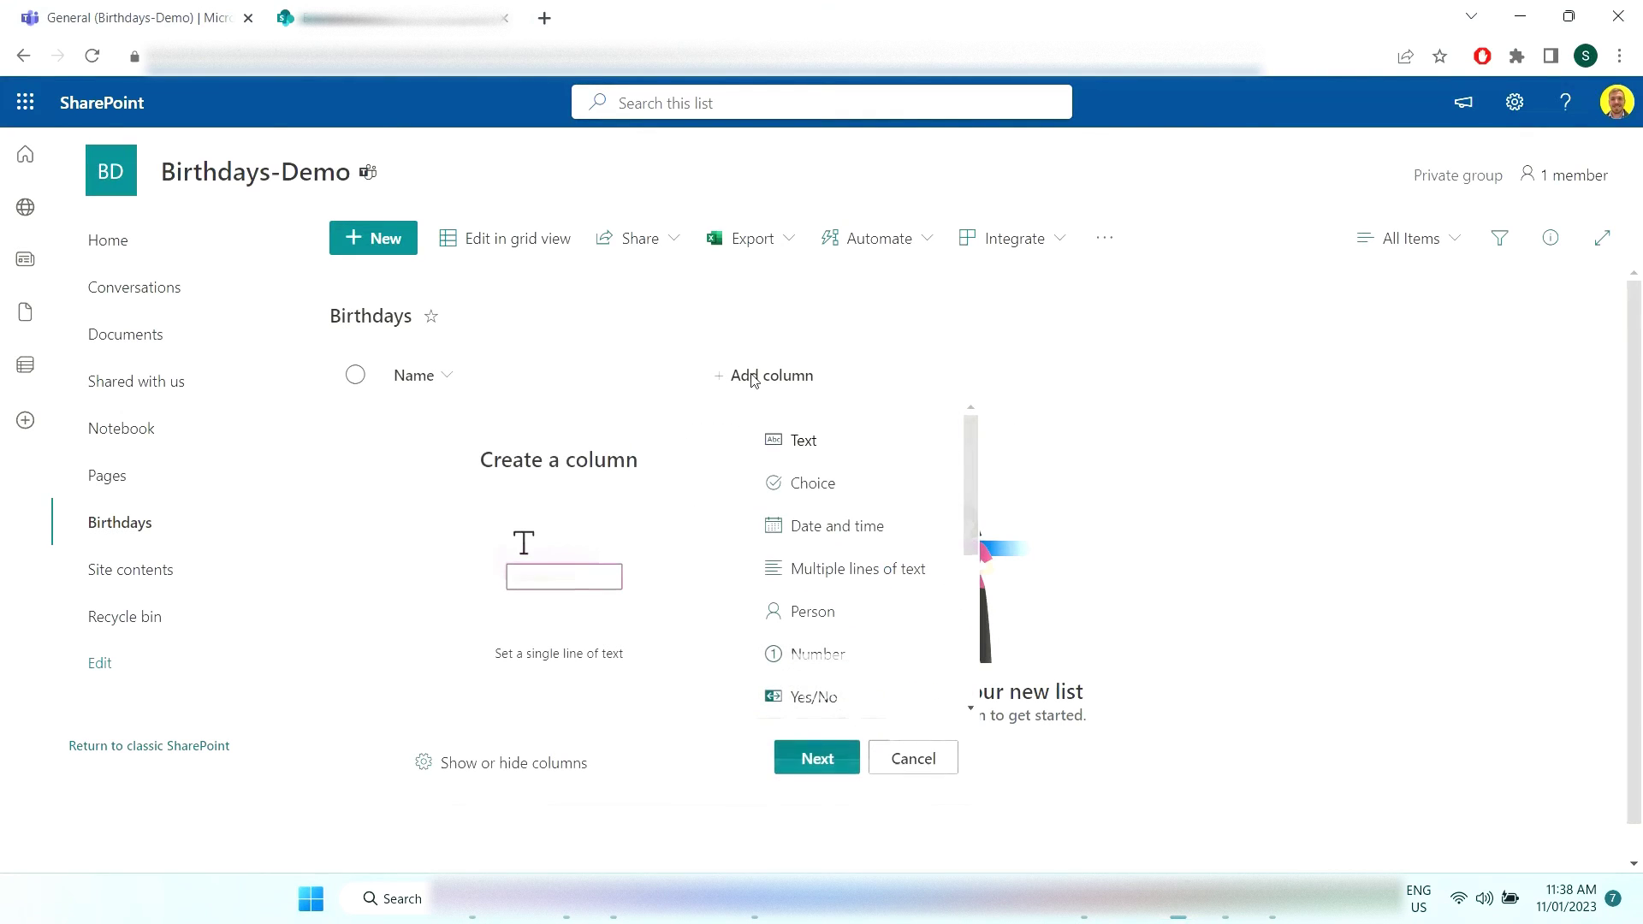
pyautogui.click(814, 758)
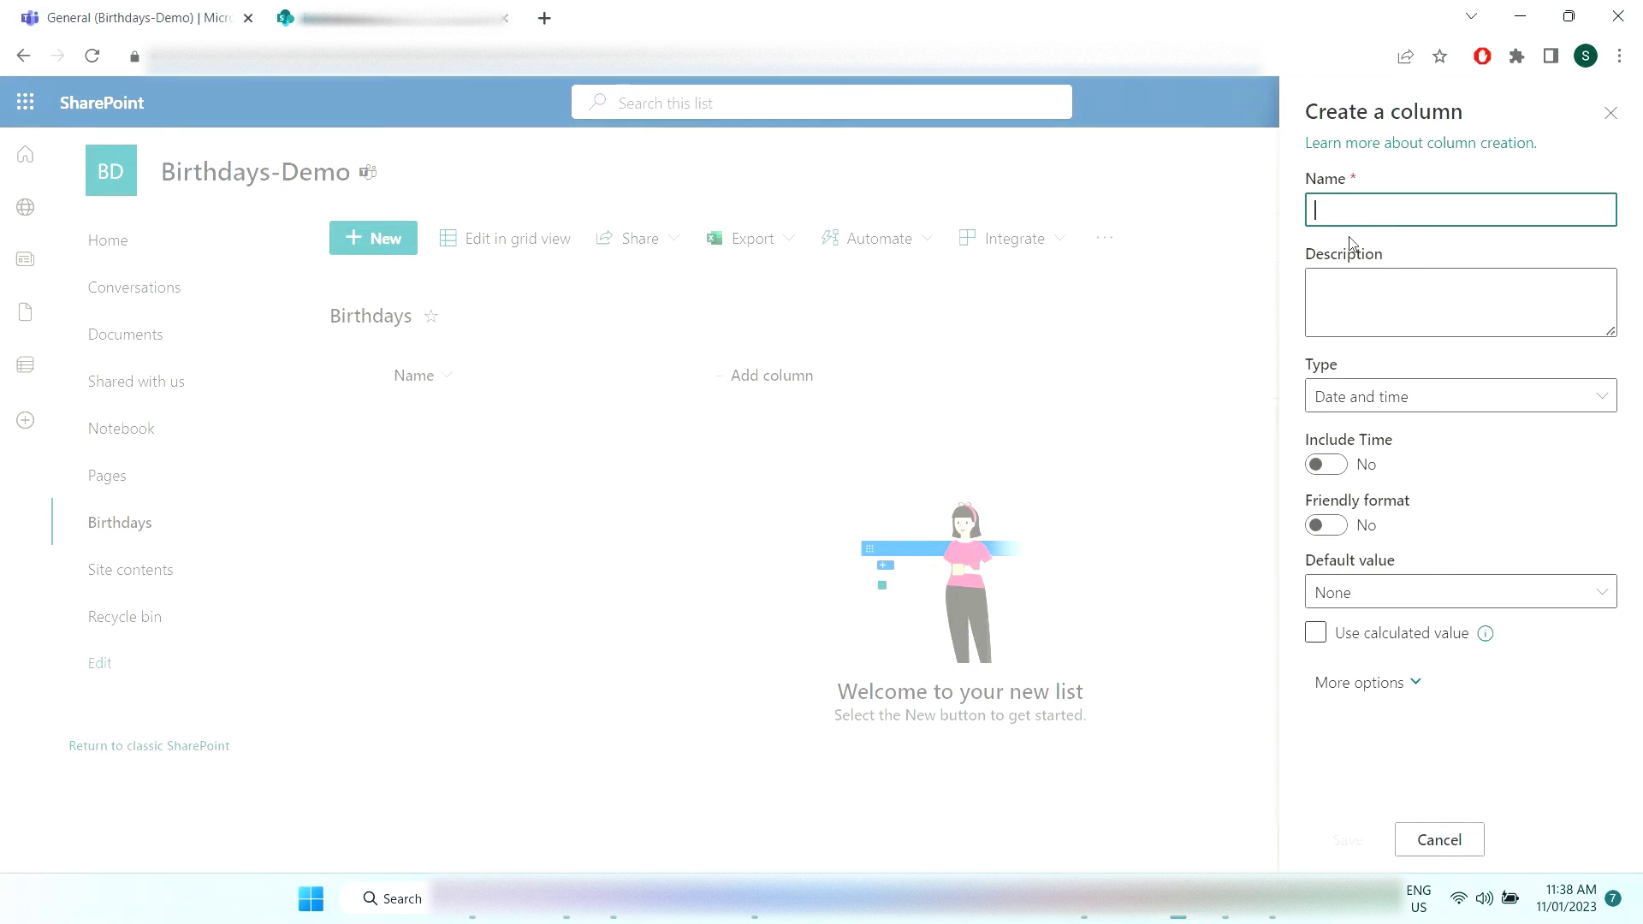
pyautogui.write('Birthday')
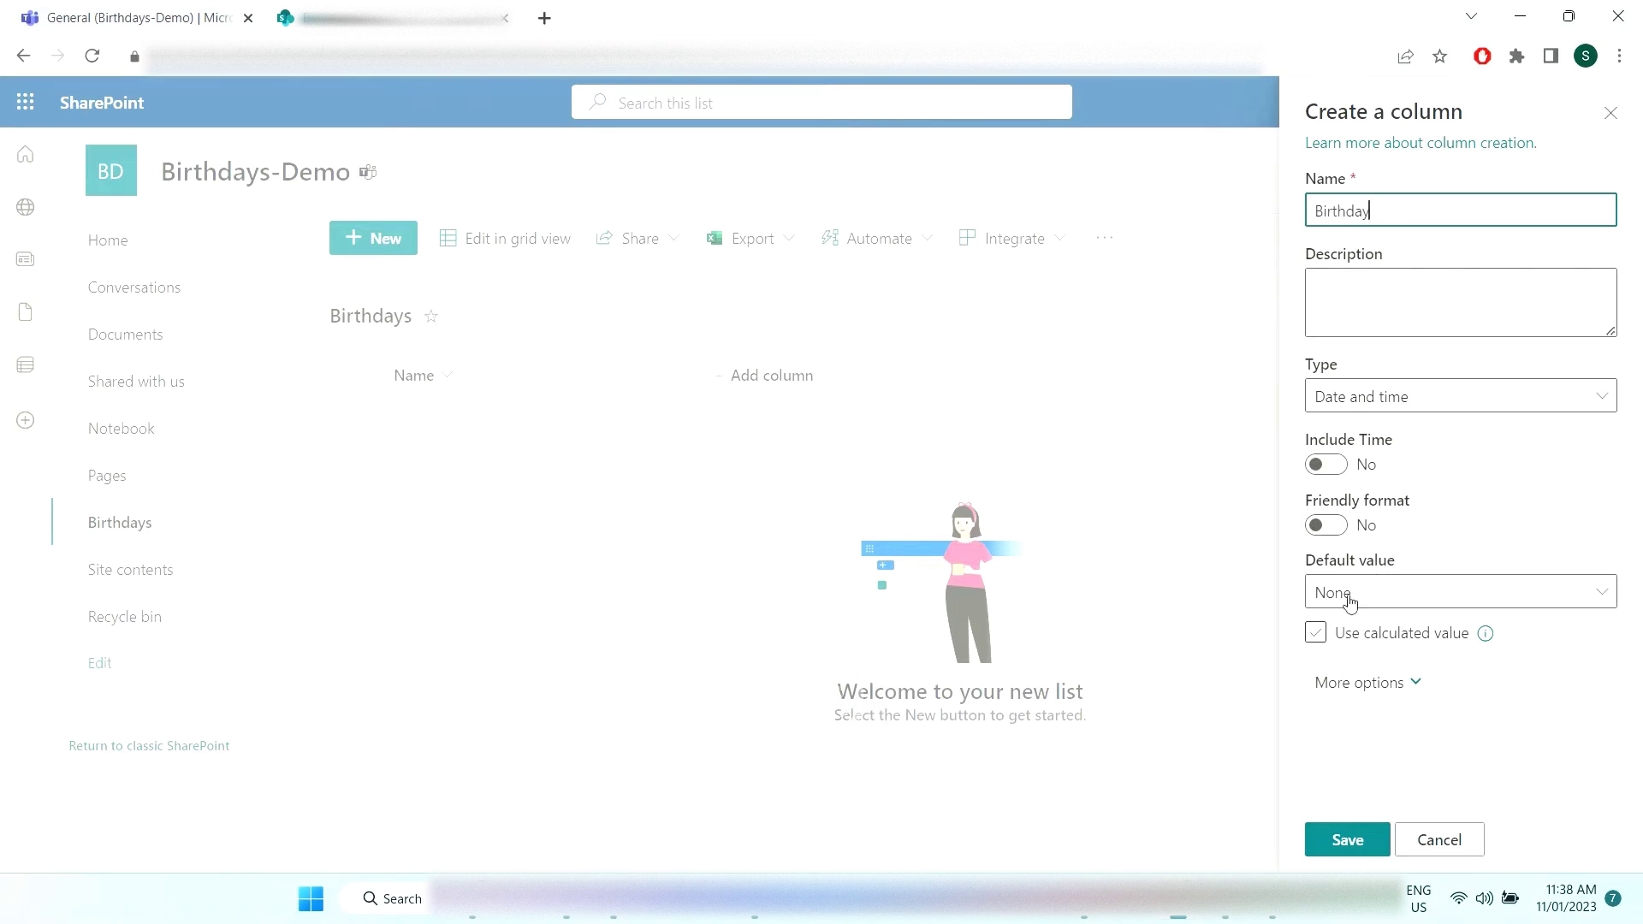
pyautogui.click(1368, 404)
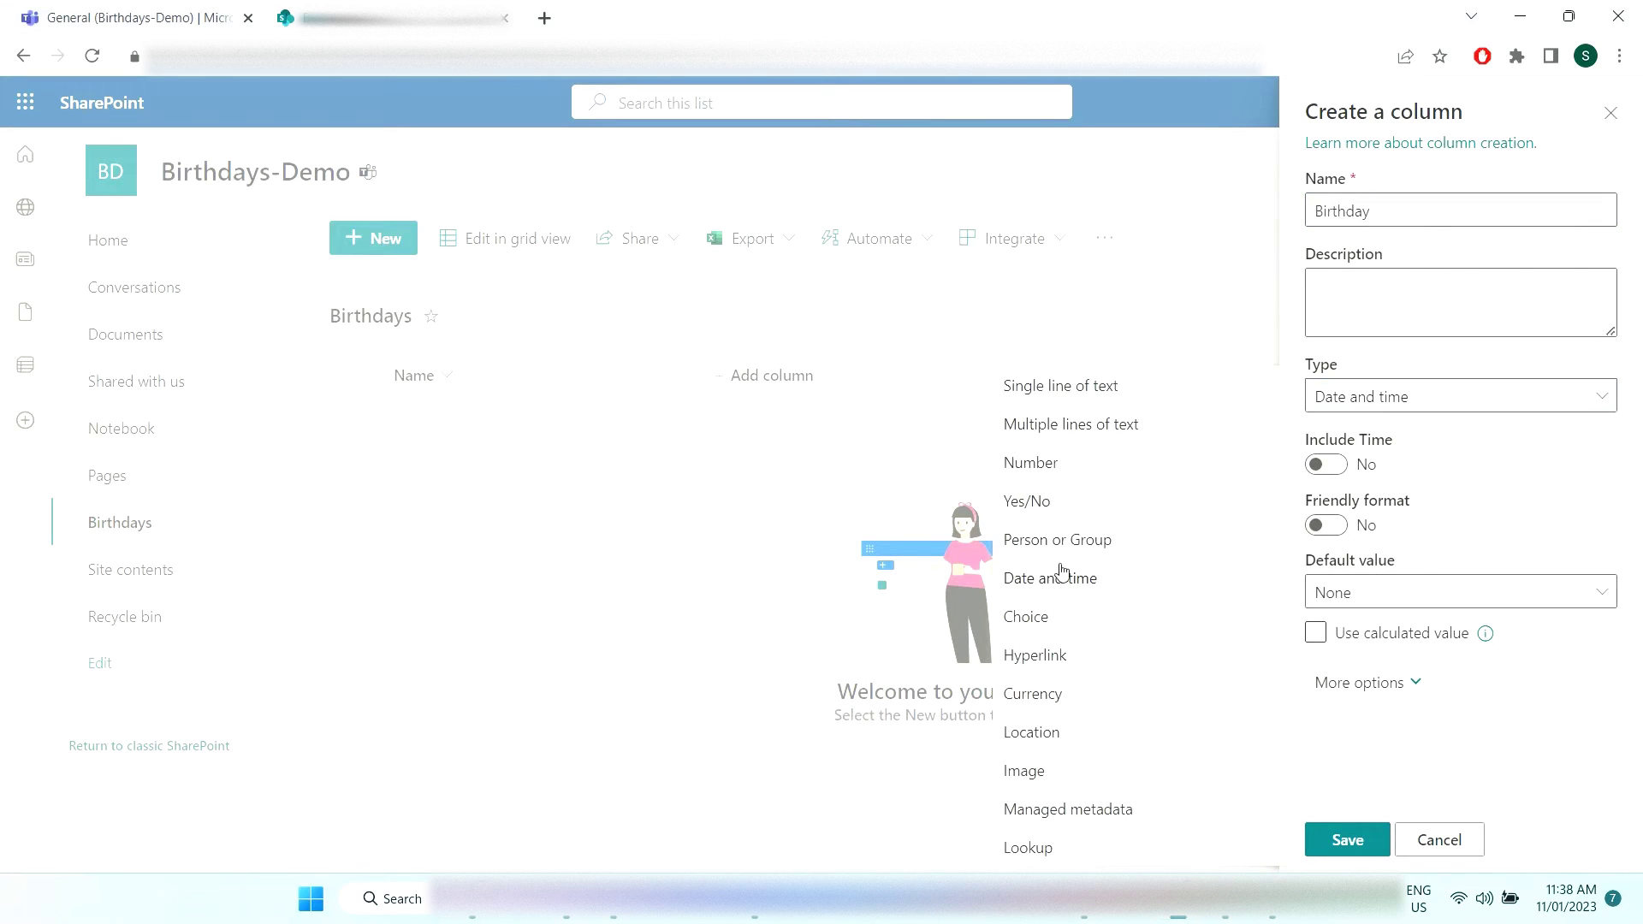
pyautogui.click(1054, 579)
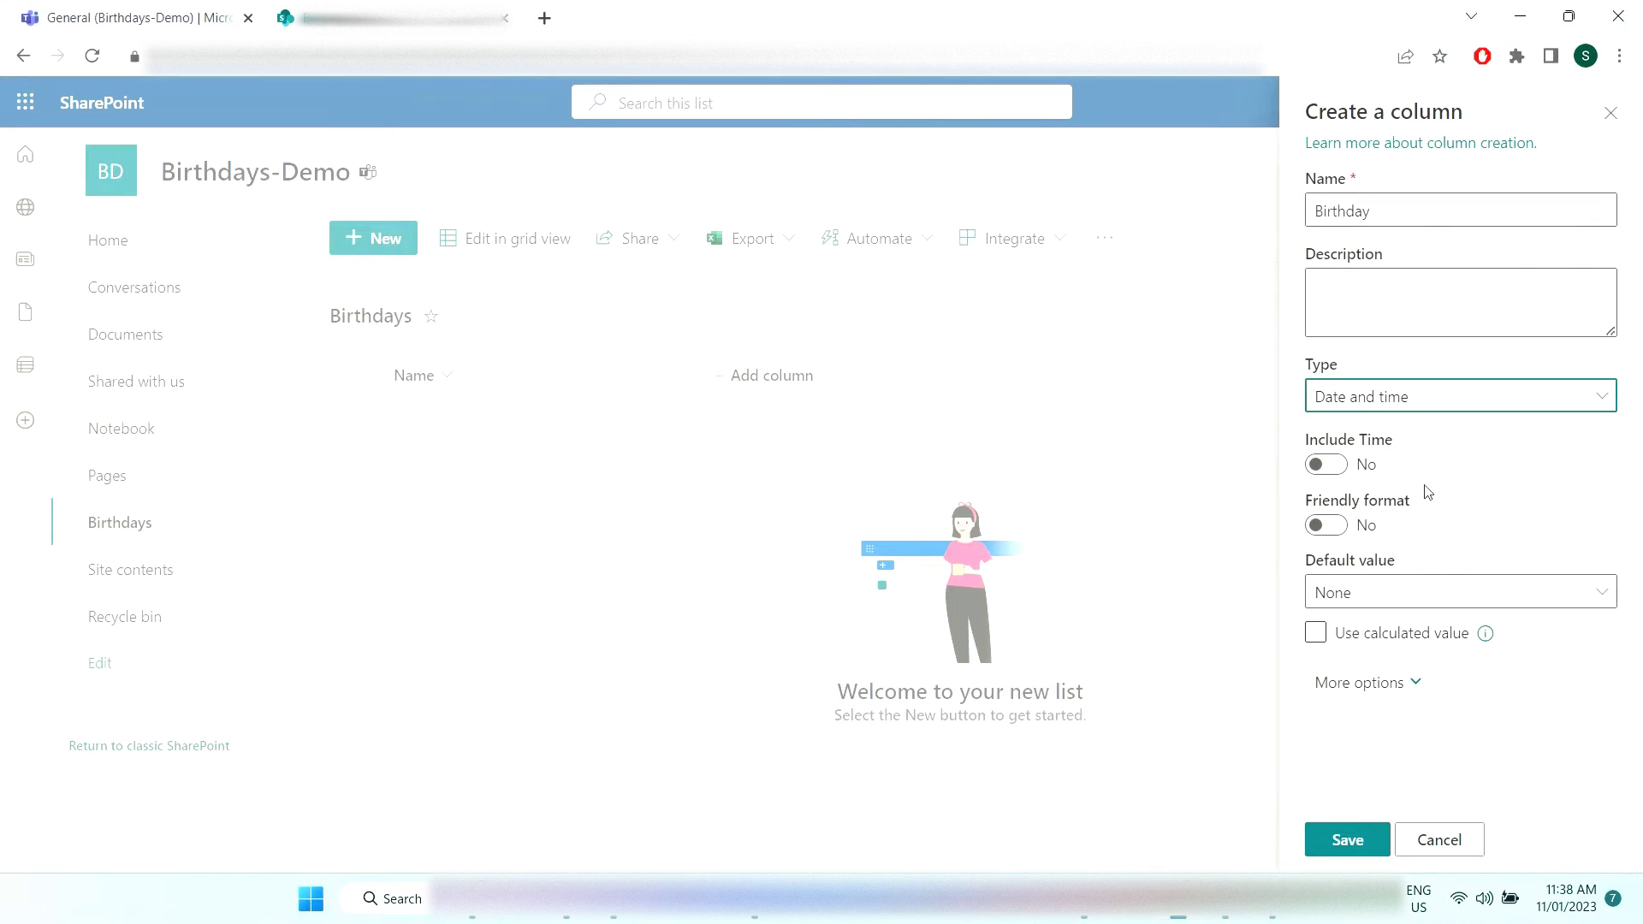
pyautogui.click(1349, 841)
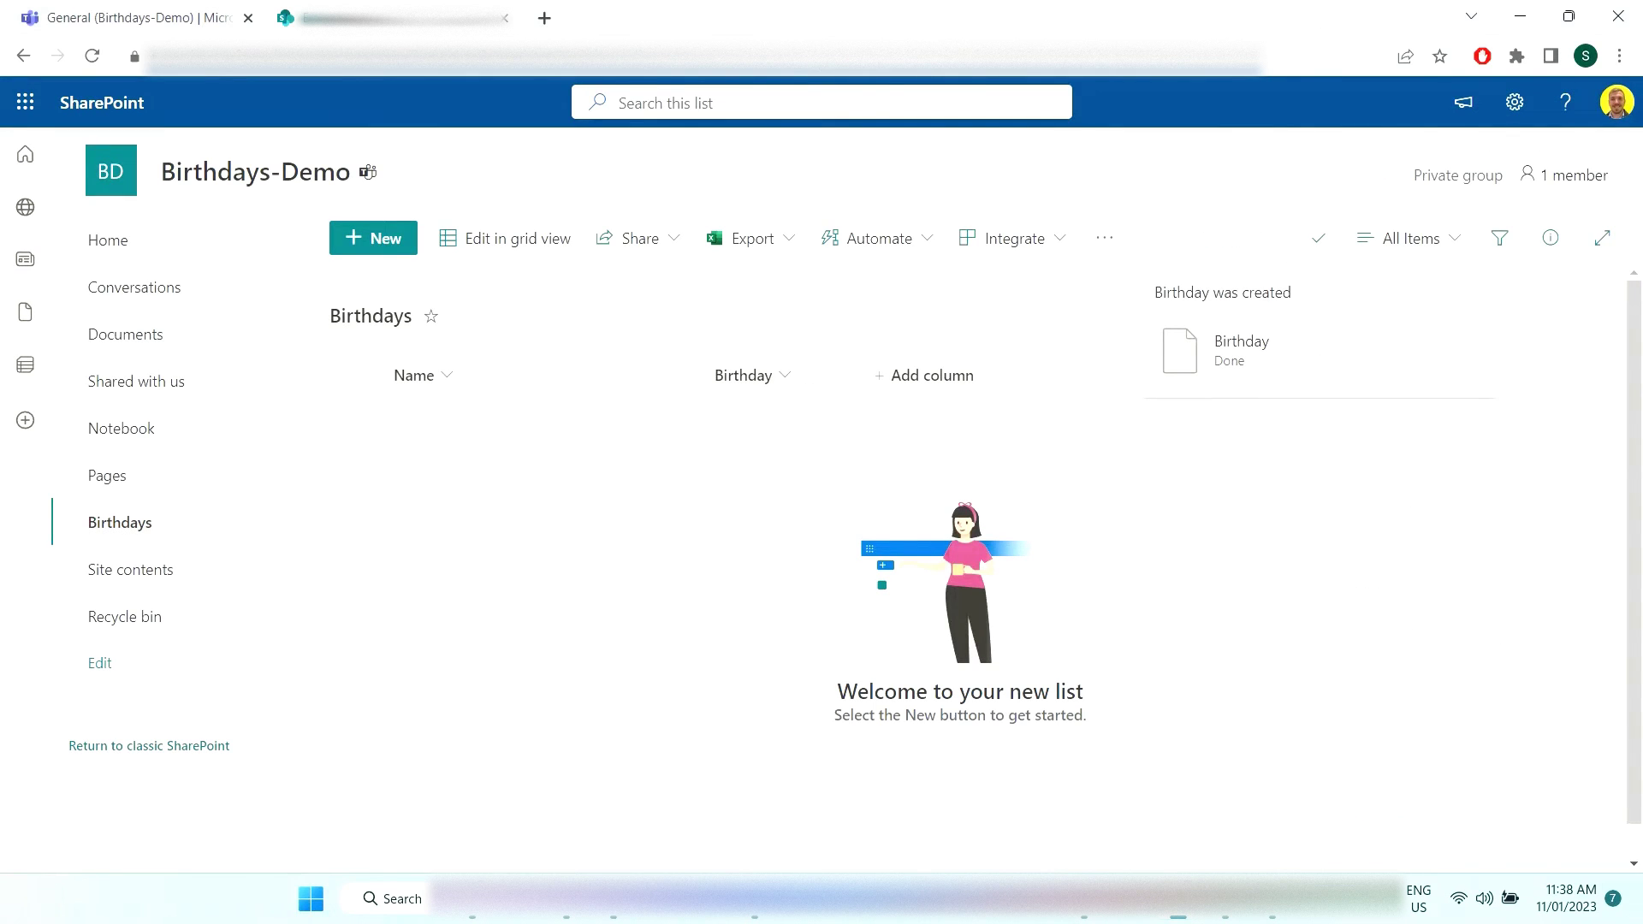
pyautogui.click(1408, 242)
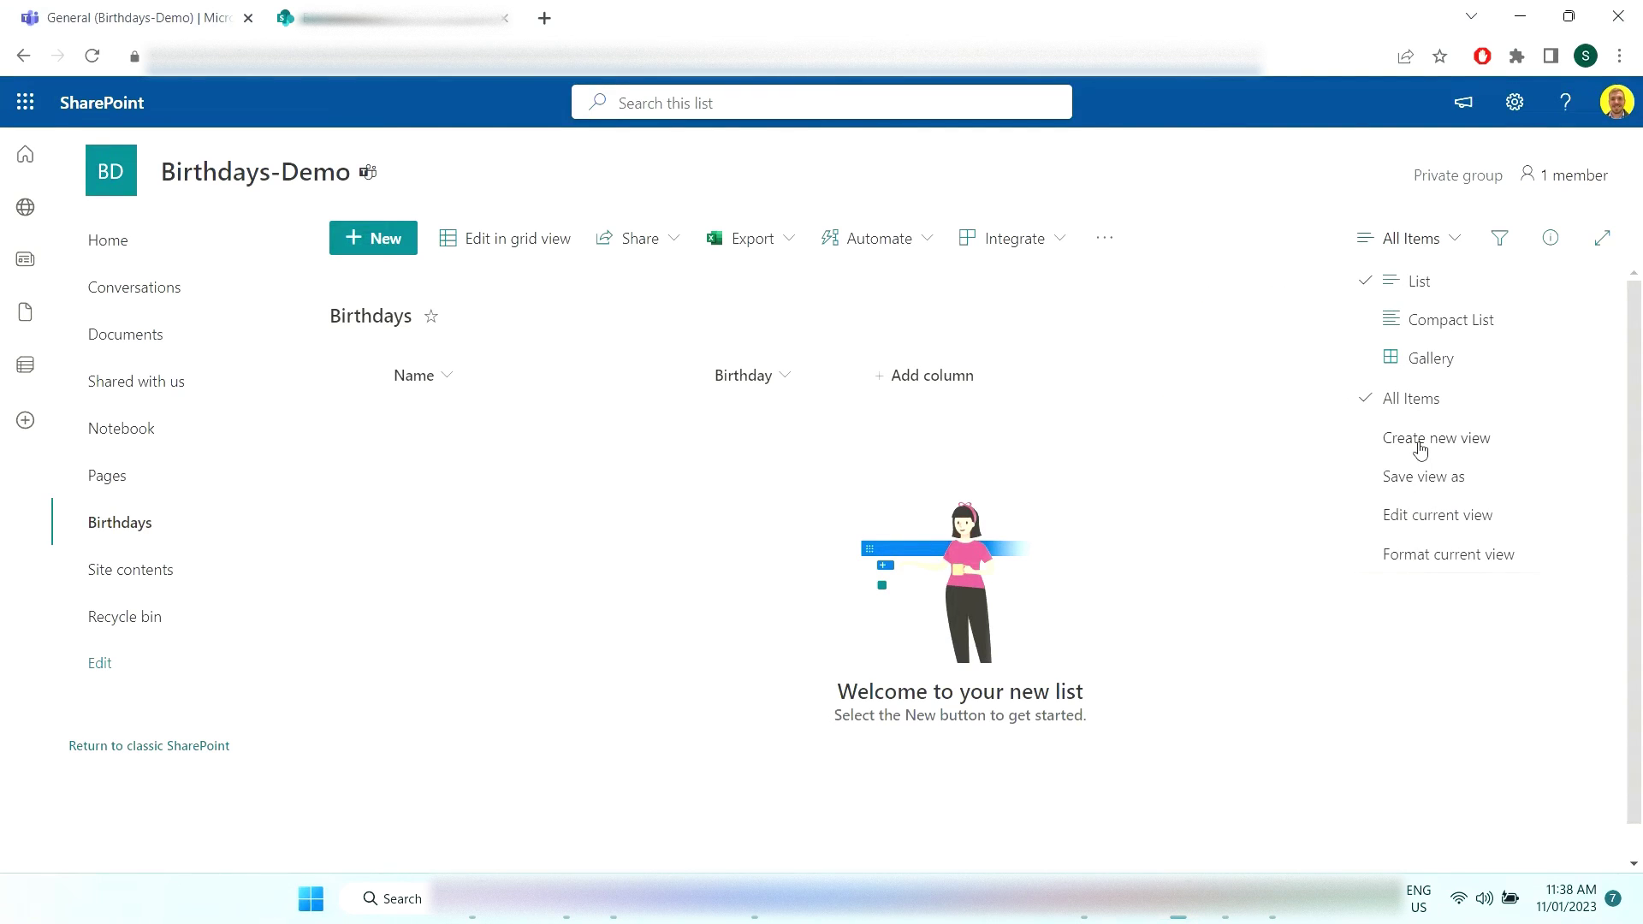
pyautogui.click(1420, 442)
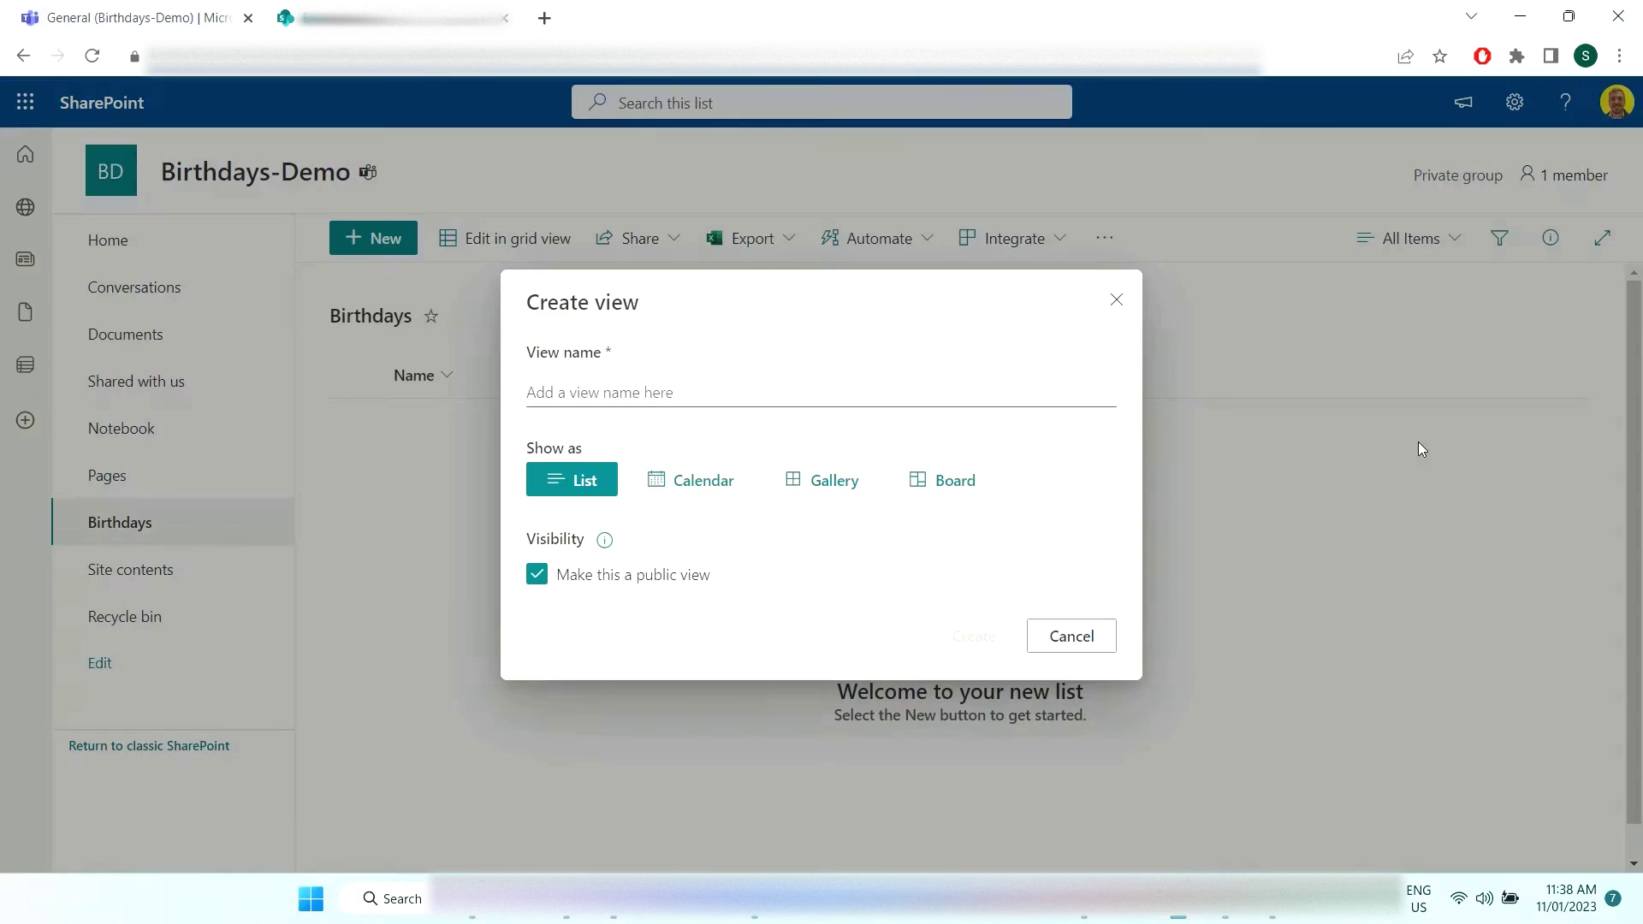
# - Create a Calendar view named 'Birthday Calendar' using Birthday for start and end dates
pyautogui.click(698, 486)
pyautogui.click(656, 326)
pyautogui.write('Birthday Calendar')
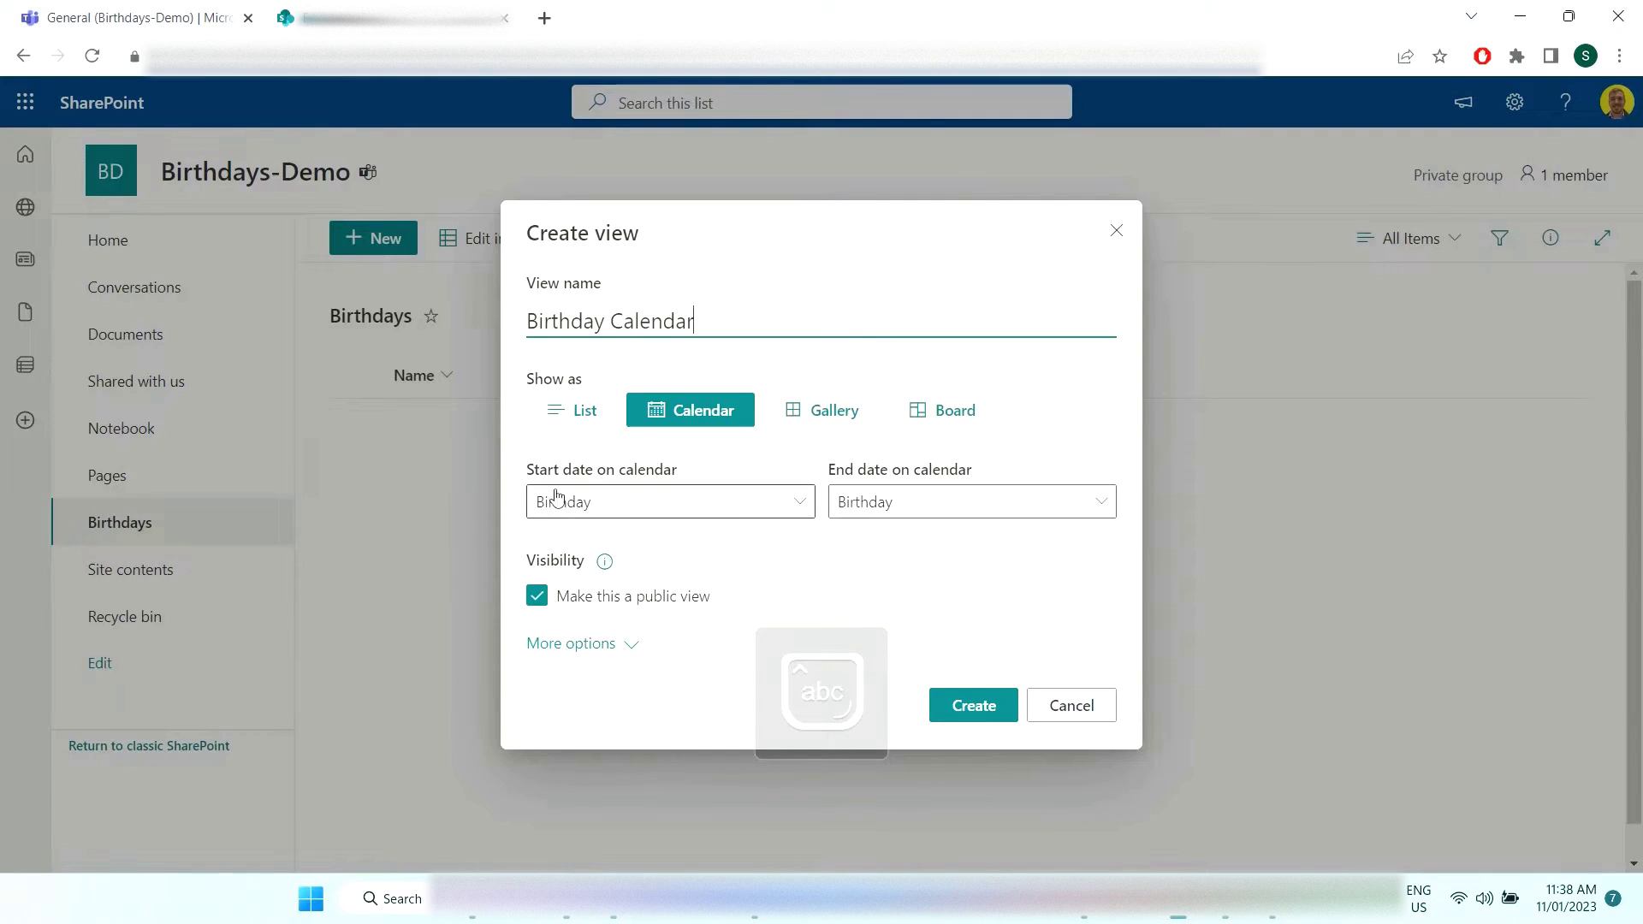
pyautogui.click(700, 503)
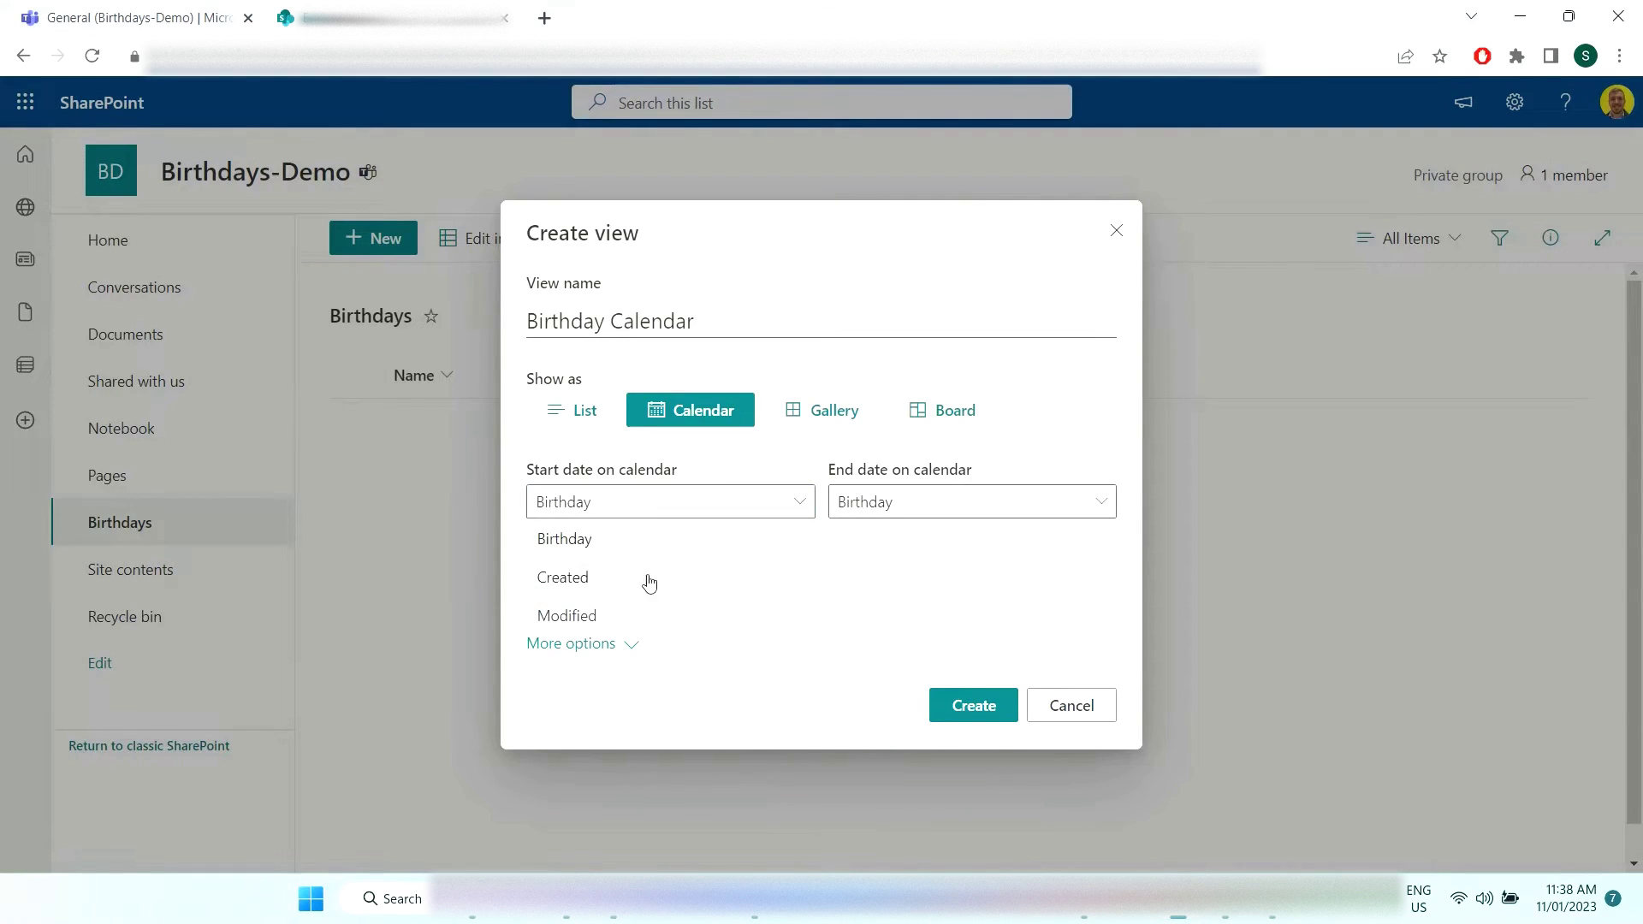
pyautogui.click(814, 466)
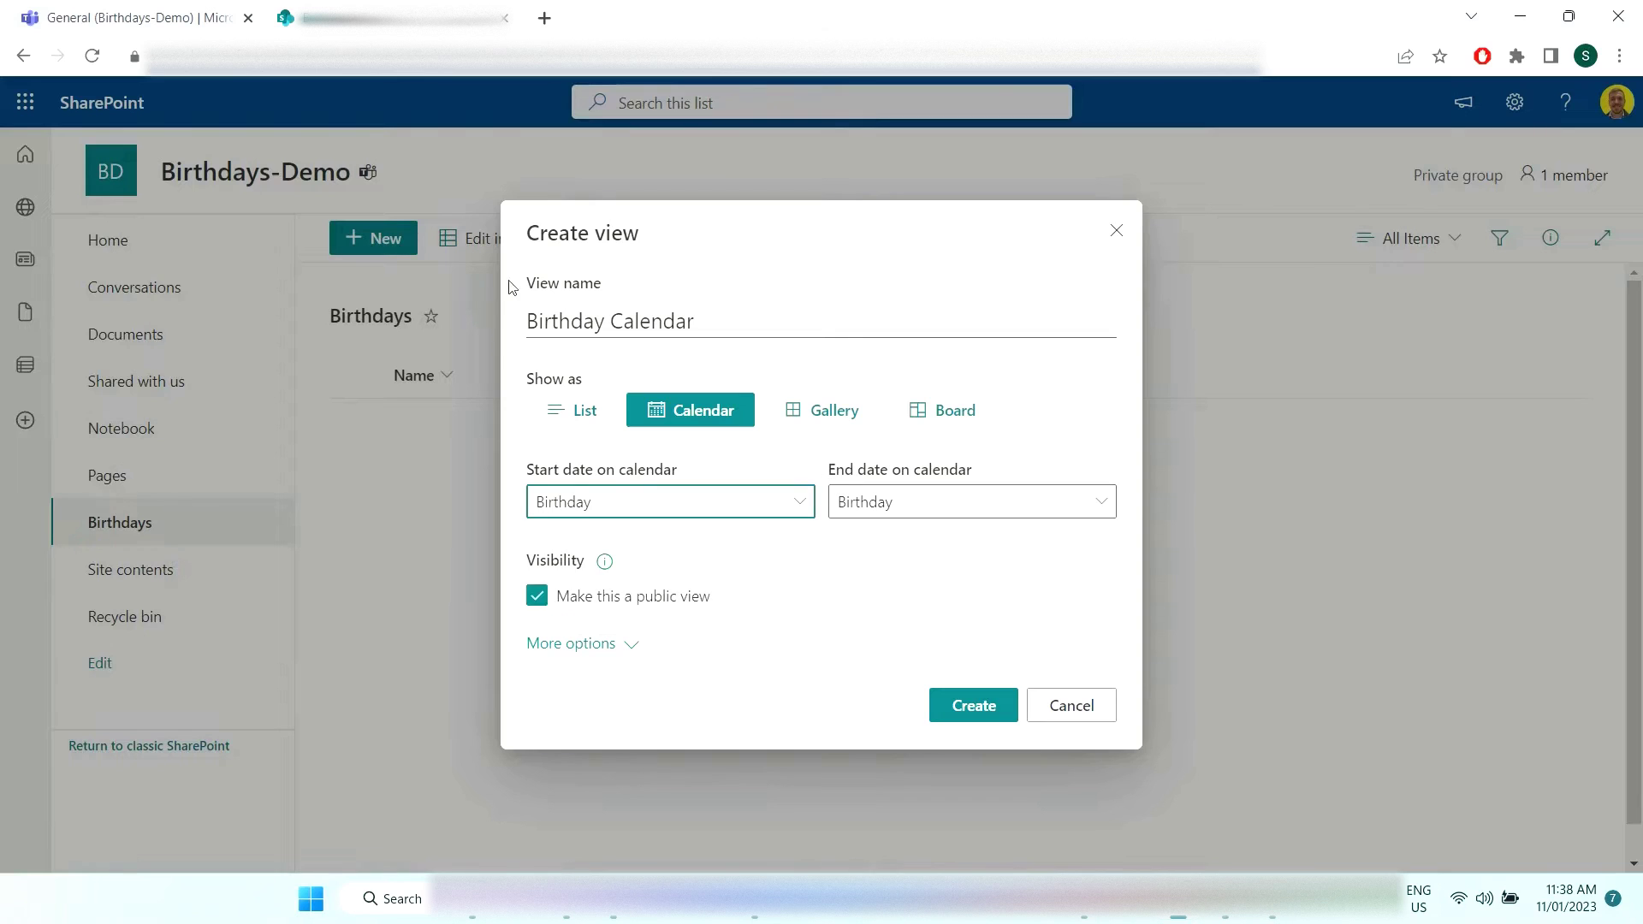
pyautogui.click(582, 643)
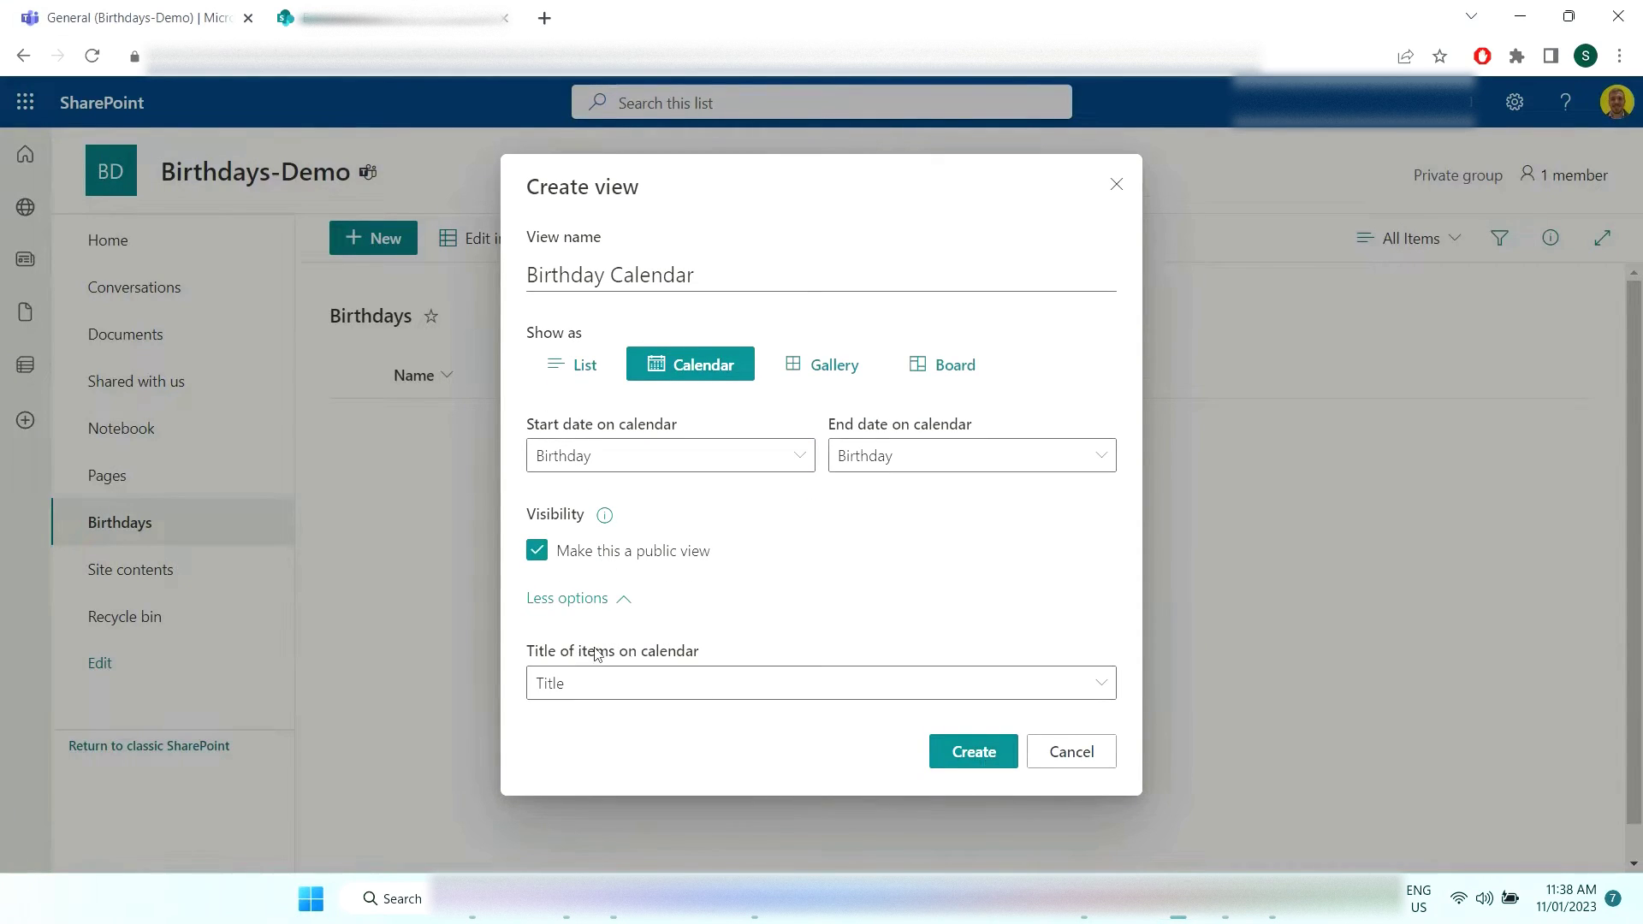
pyautogui.click(972, 752)
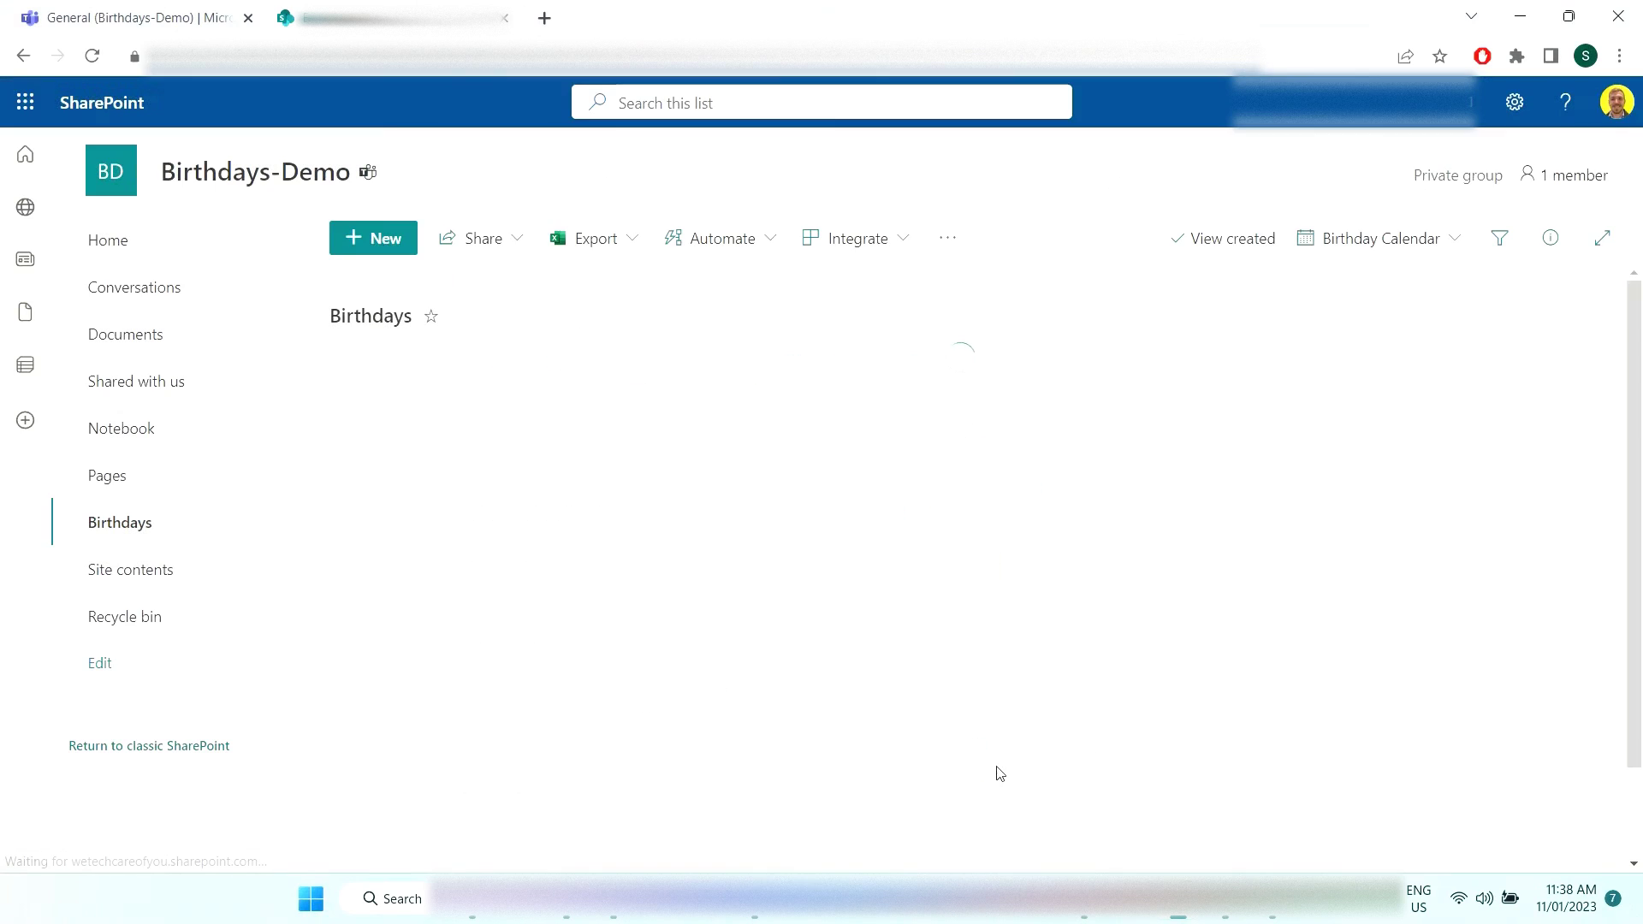
# - Set Birthday Calendar as the Birthdays list's default view
pyautogui.click(1407, 243)
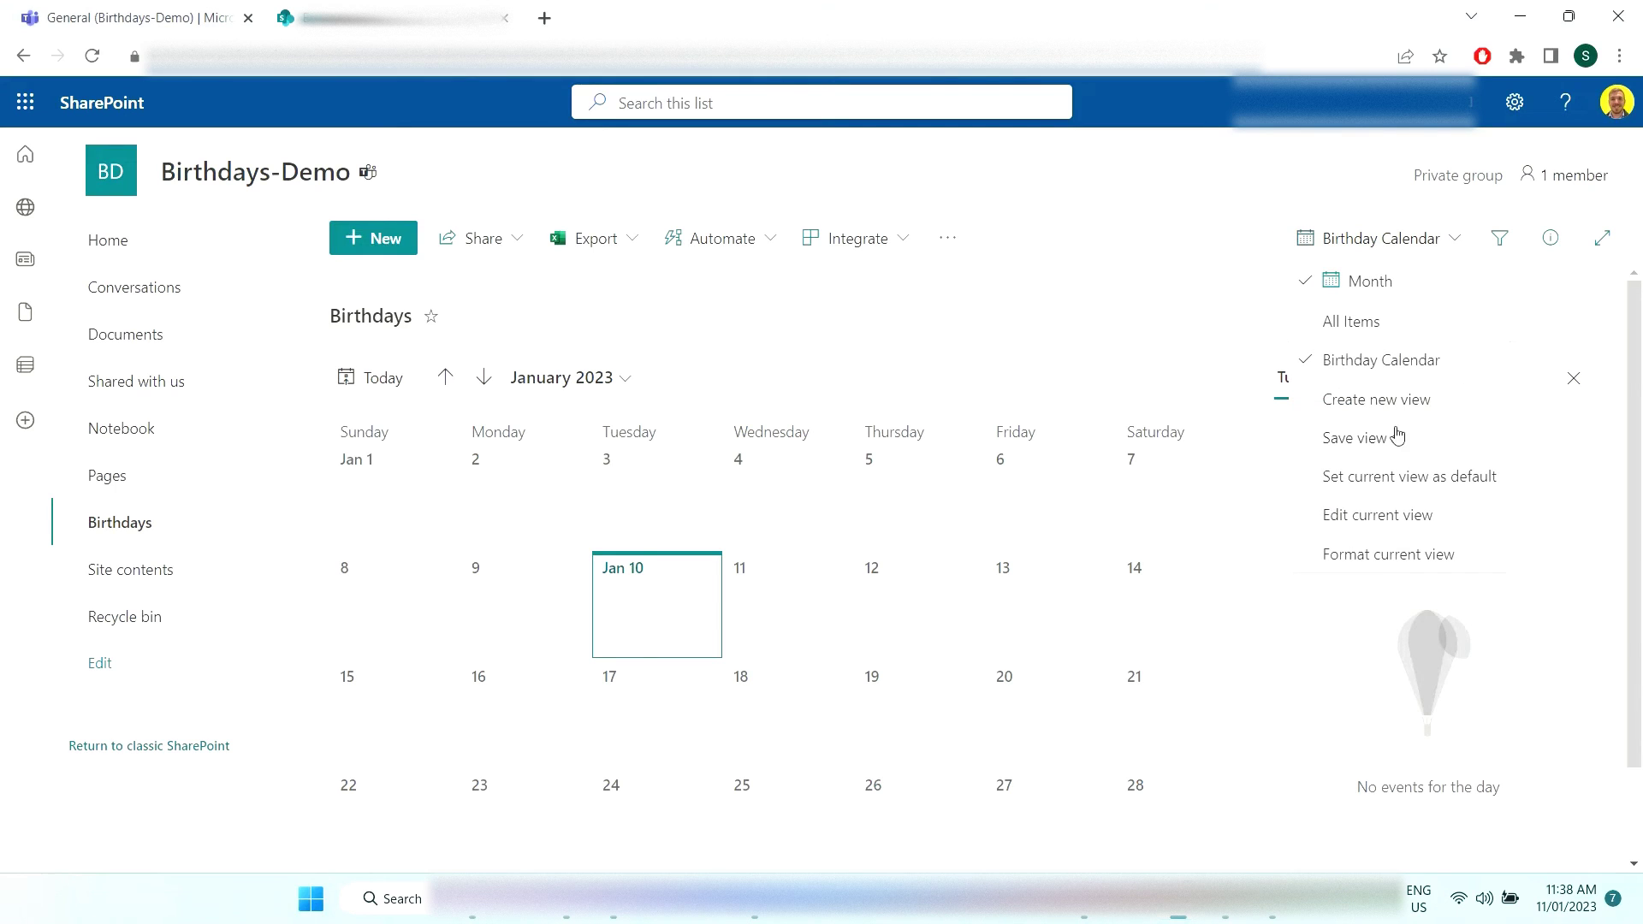
pyautogui.click(1380, 479)
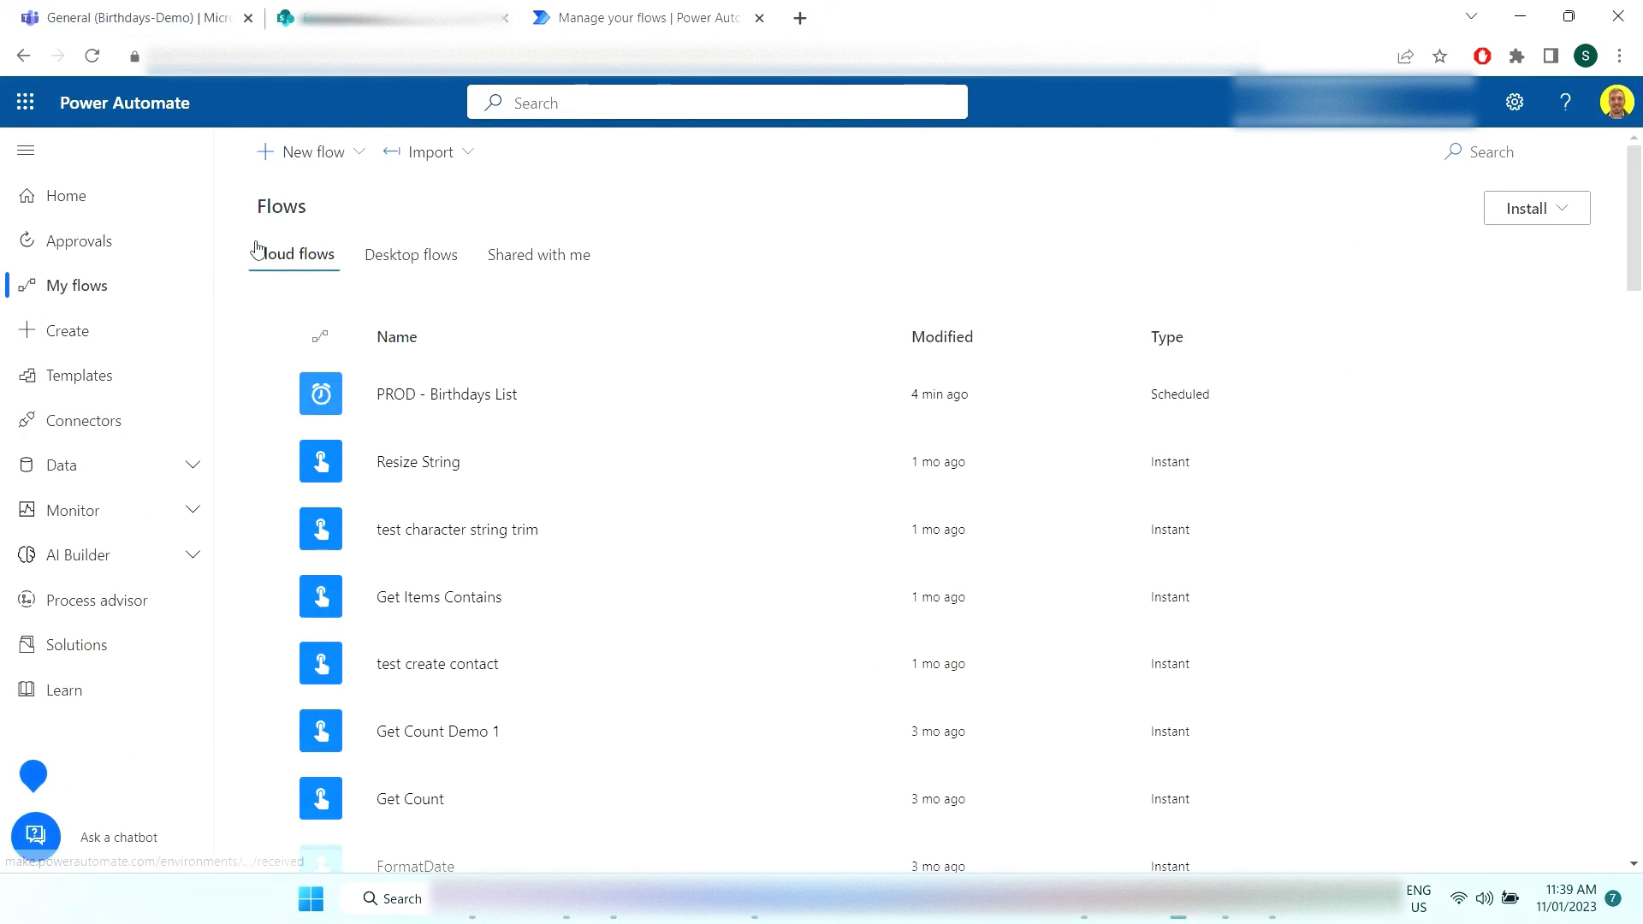
# - Create scheduled cloud flow 'BirthdayDemo' repeating every 1 day from 1/11/23 10:00 AM
pyautogui.click(326, 152)
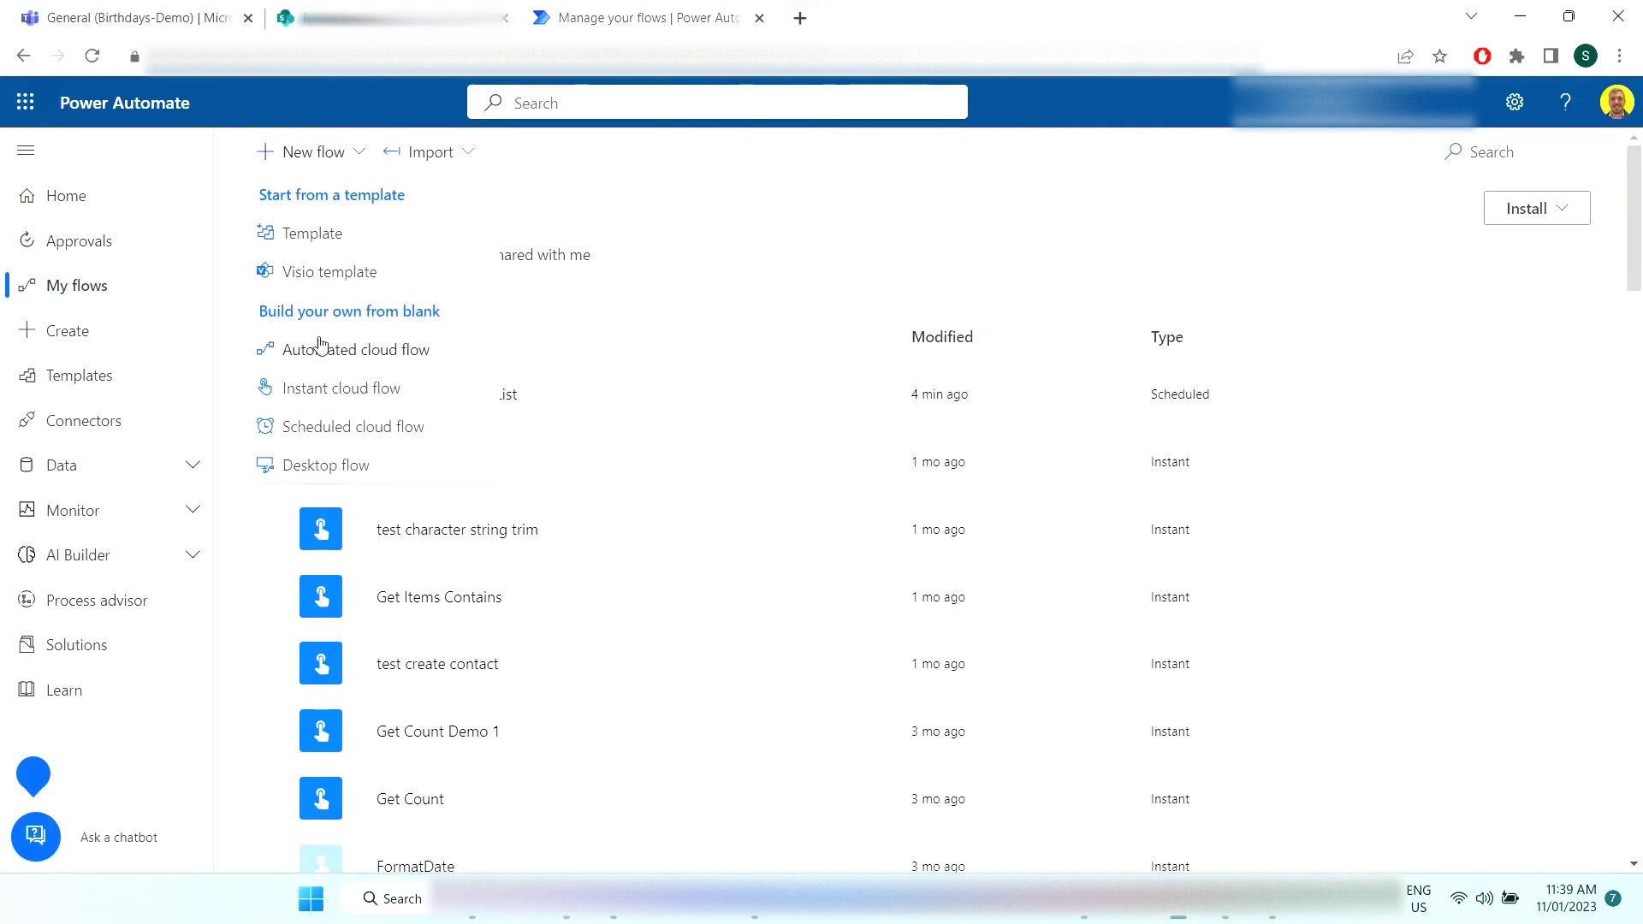
pyautogui.click(316, 428)
pyautogui.click(925, 287)
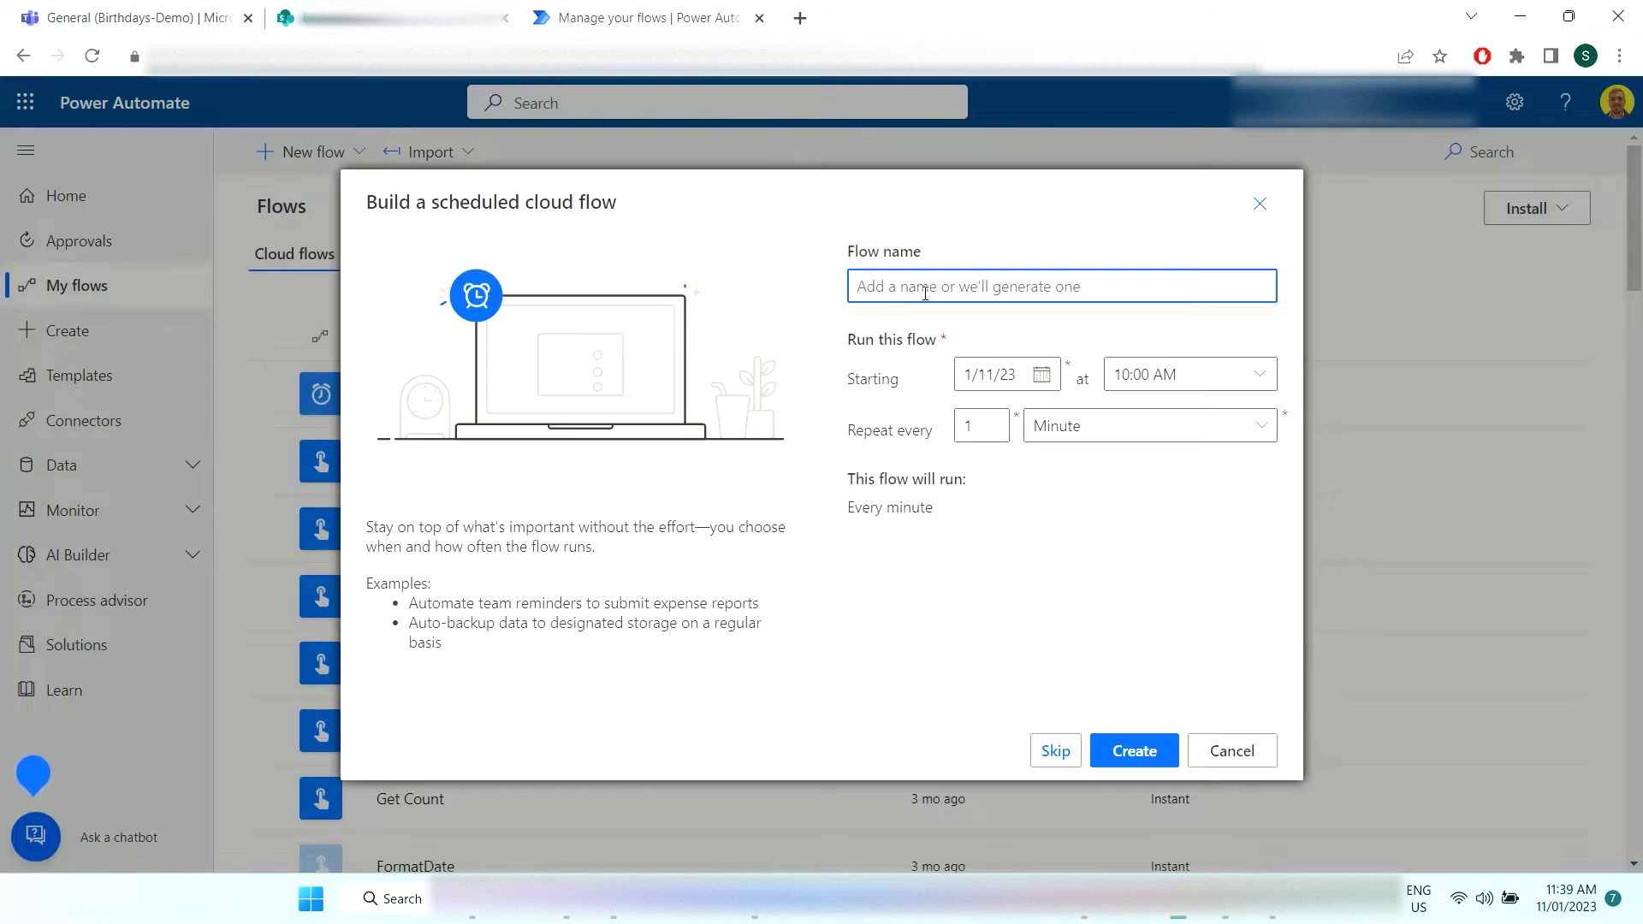
pyautogui.write('BirthdayDemo')
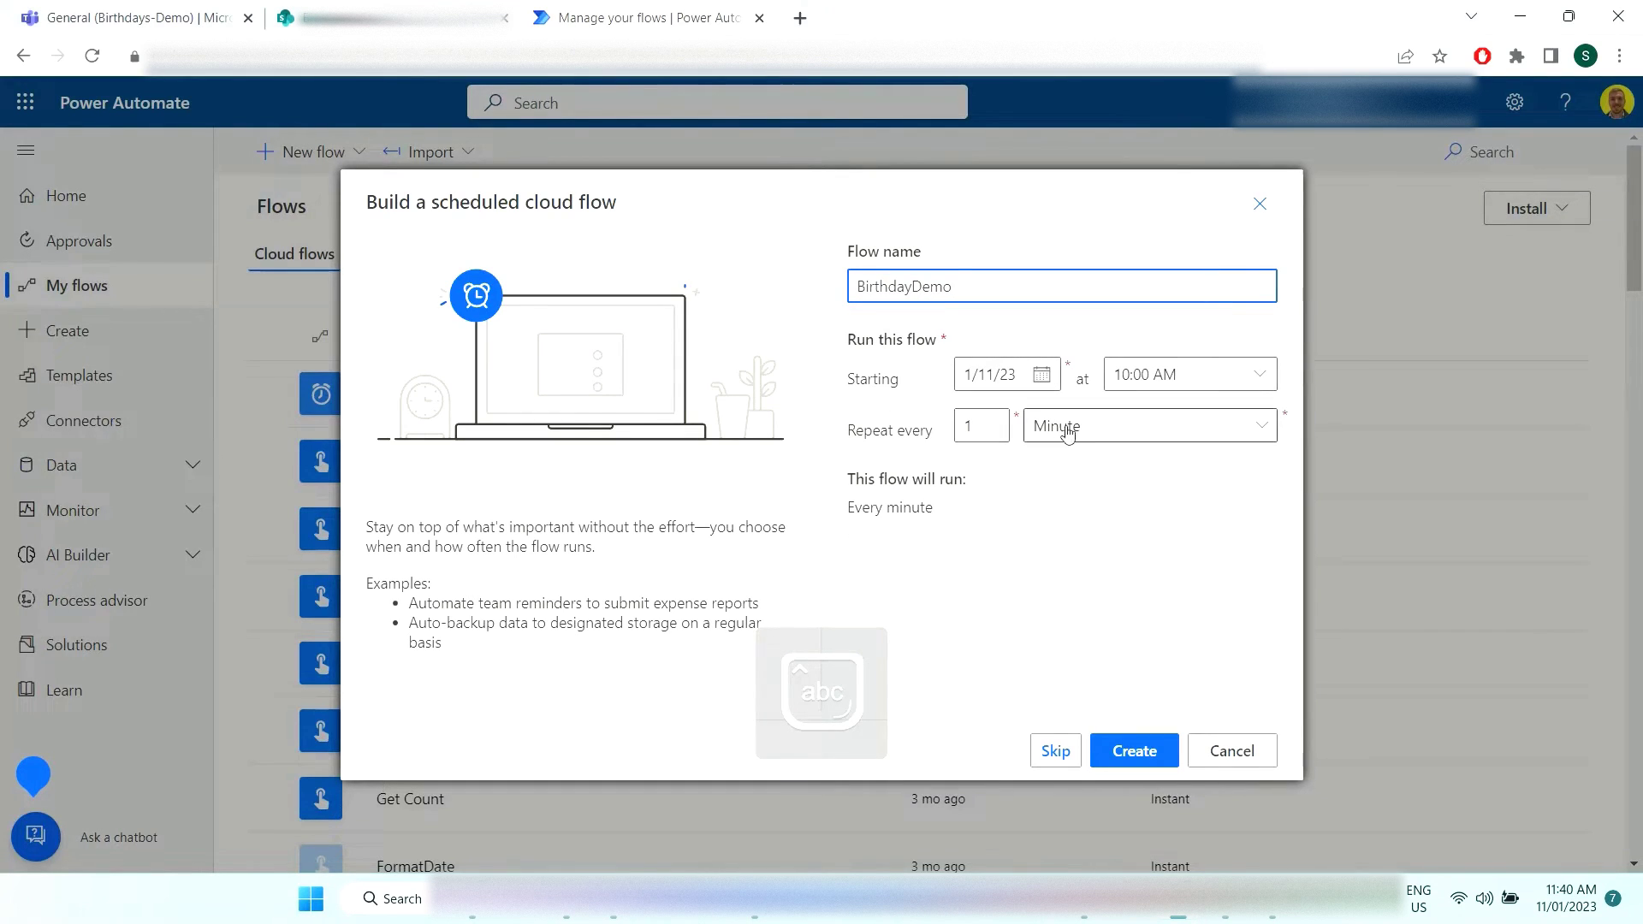
pyautogui.click(1099, 438)
pyautogui.click(1061, 540)
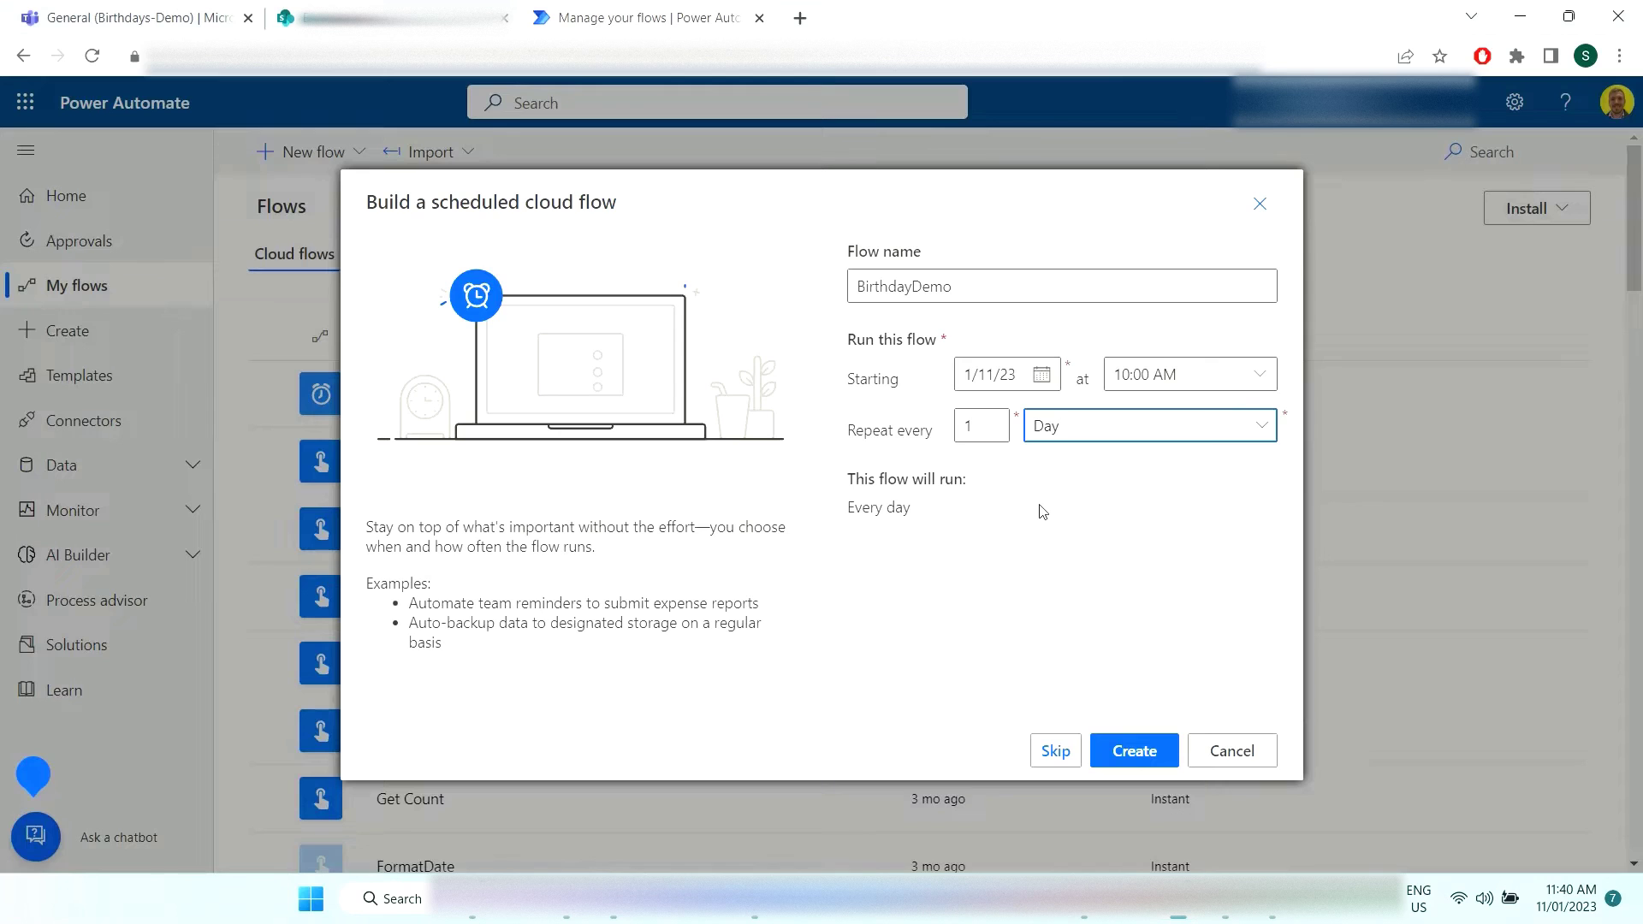
pyautogui.click(1146, 753)
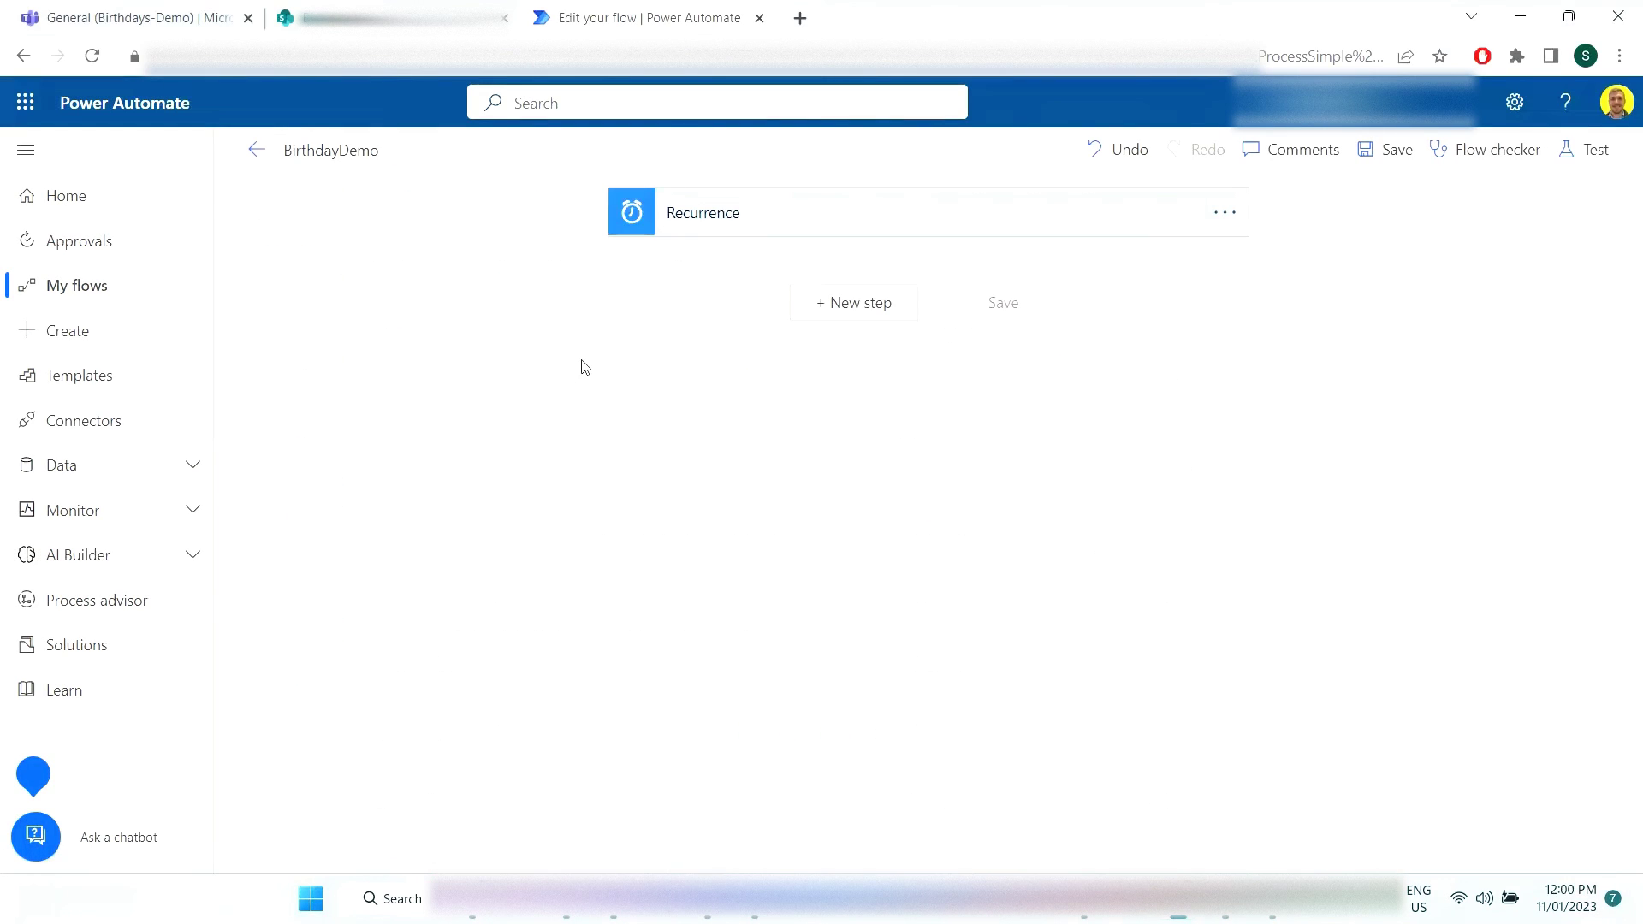
# - Add a SharePoint Get items step reading the Birthdays list on the Birthdays-Demo site
pyautogui.click(854, 302)
pyautogui.write('get items')
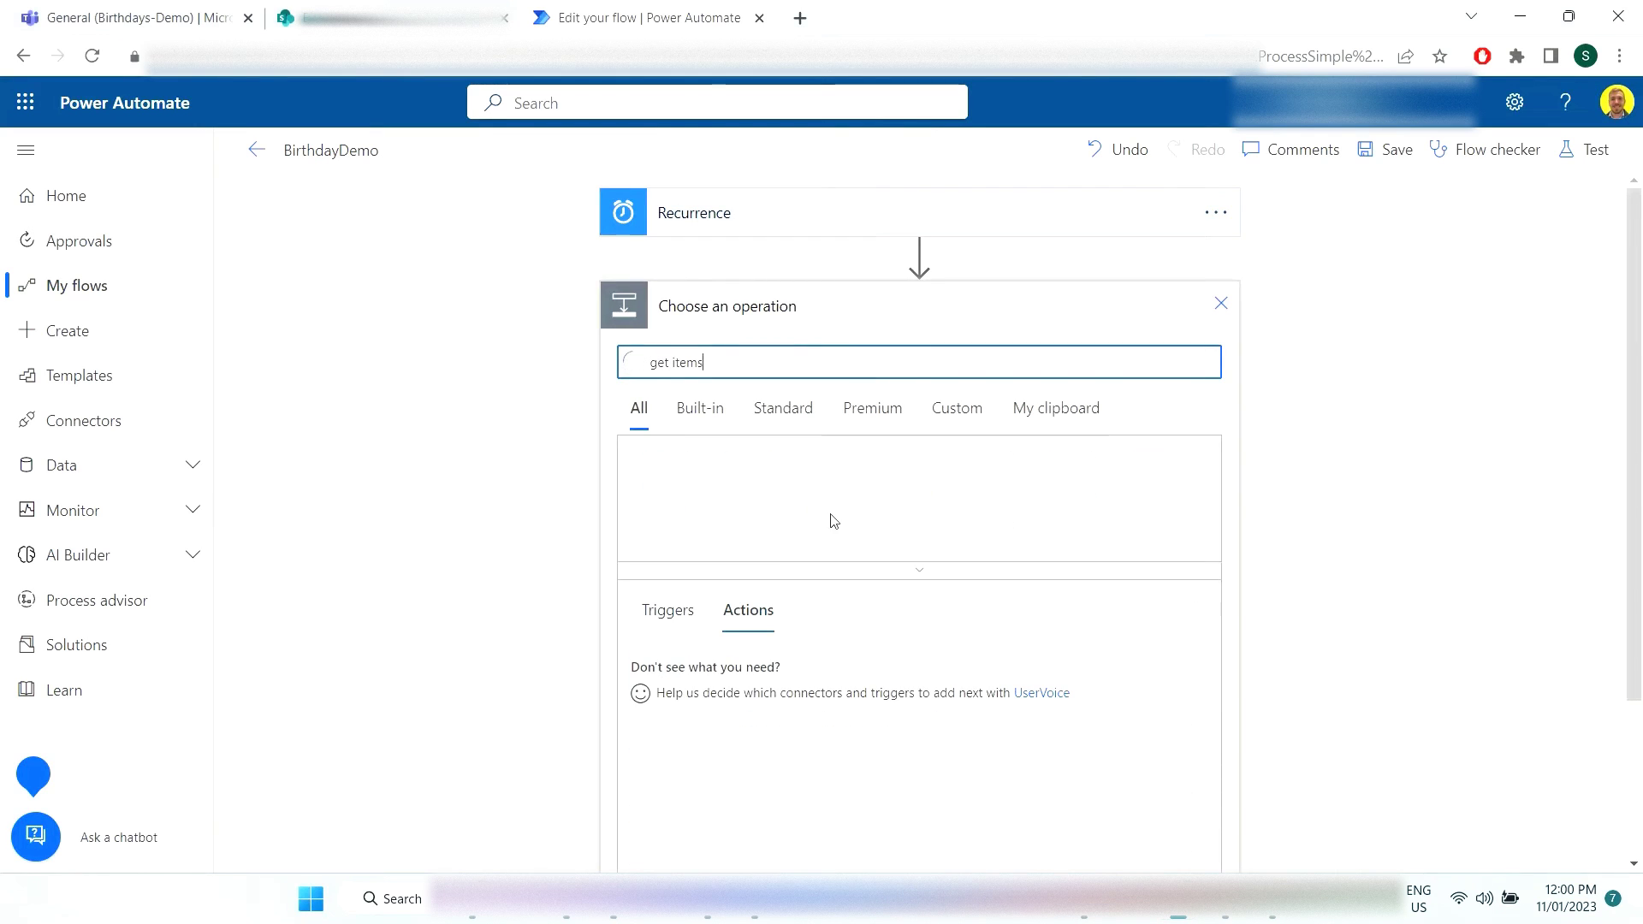
pyautogui.click(751, 679)
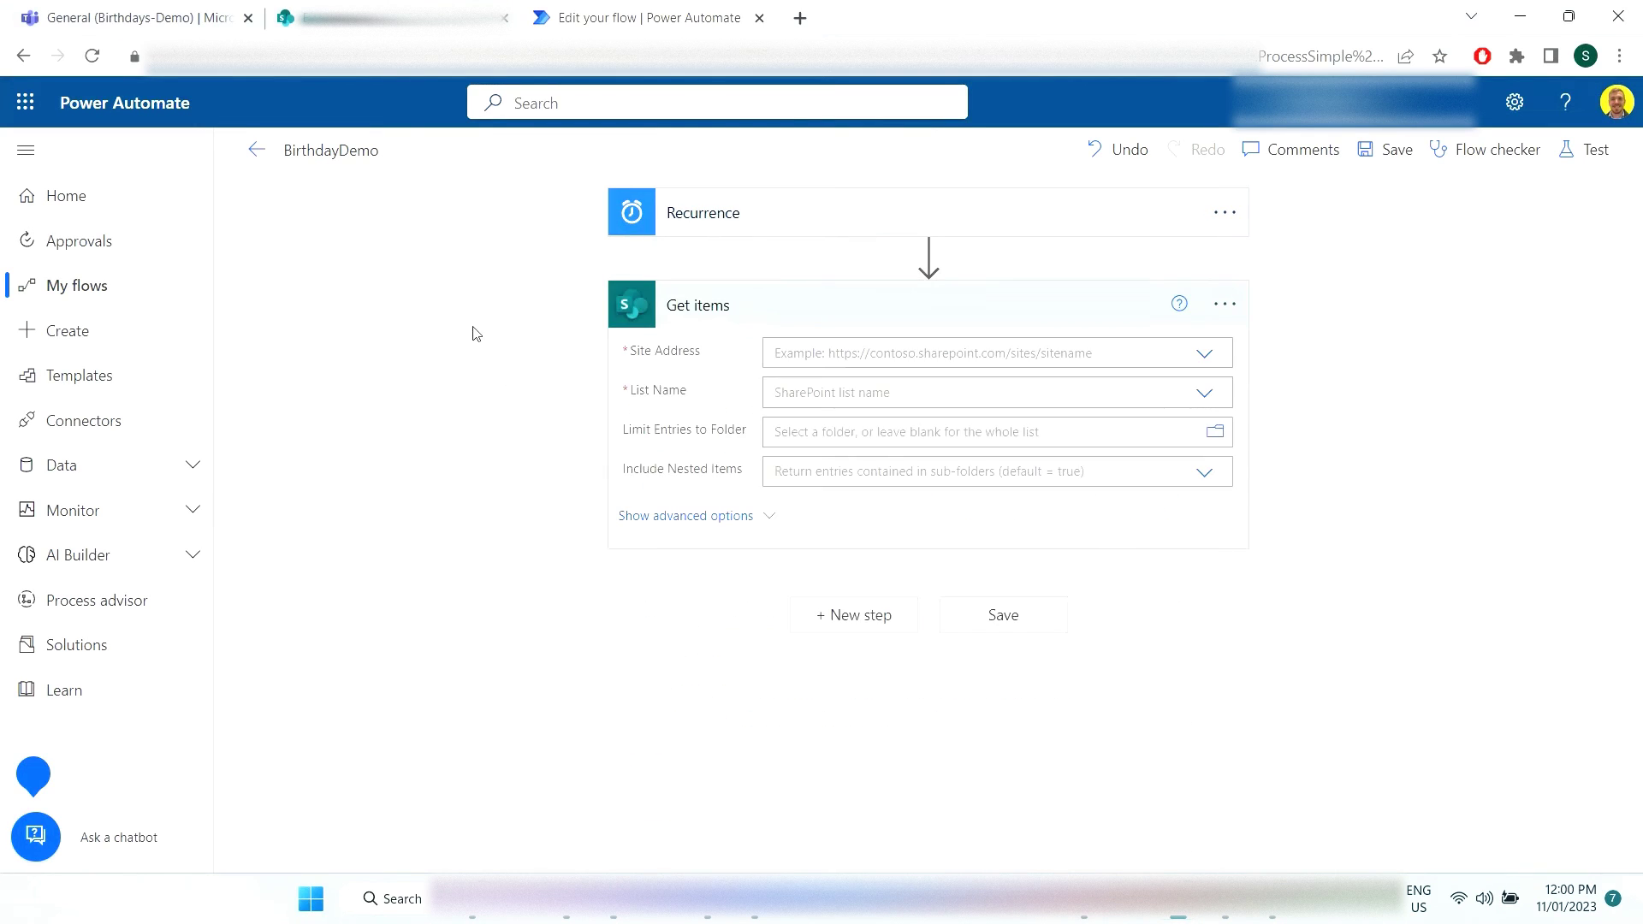
pyautogui.click(1203, 357)
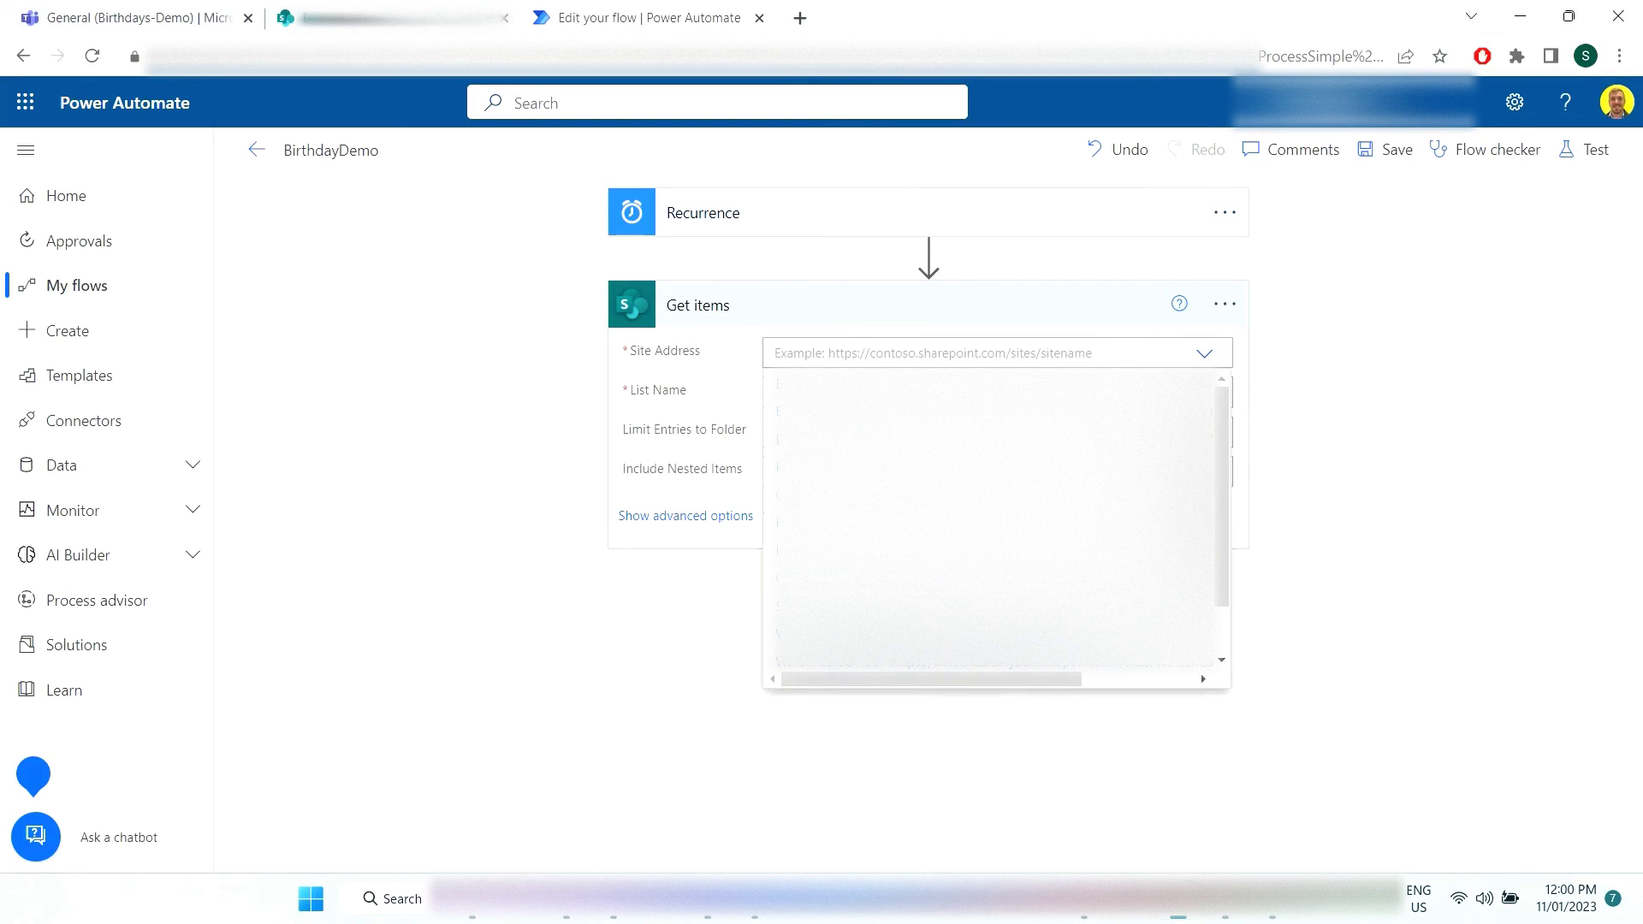
pyautogui.click(984, 383)
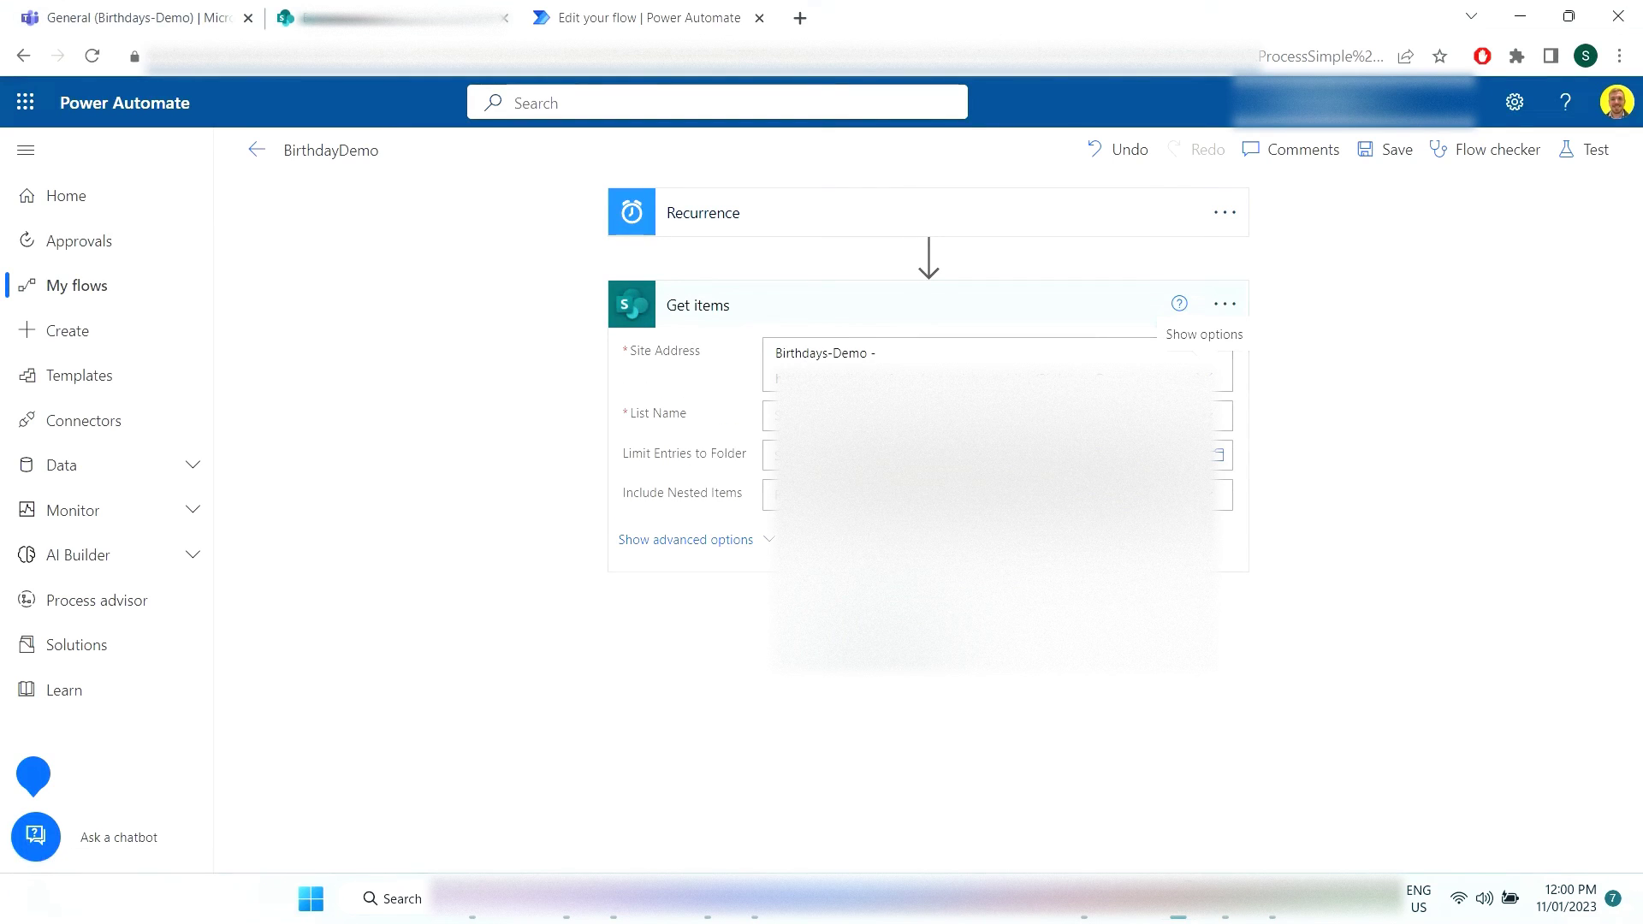
pyautogui.click(946, 416)
pyautogui.click(833, 446)
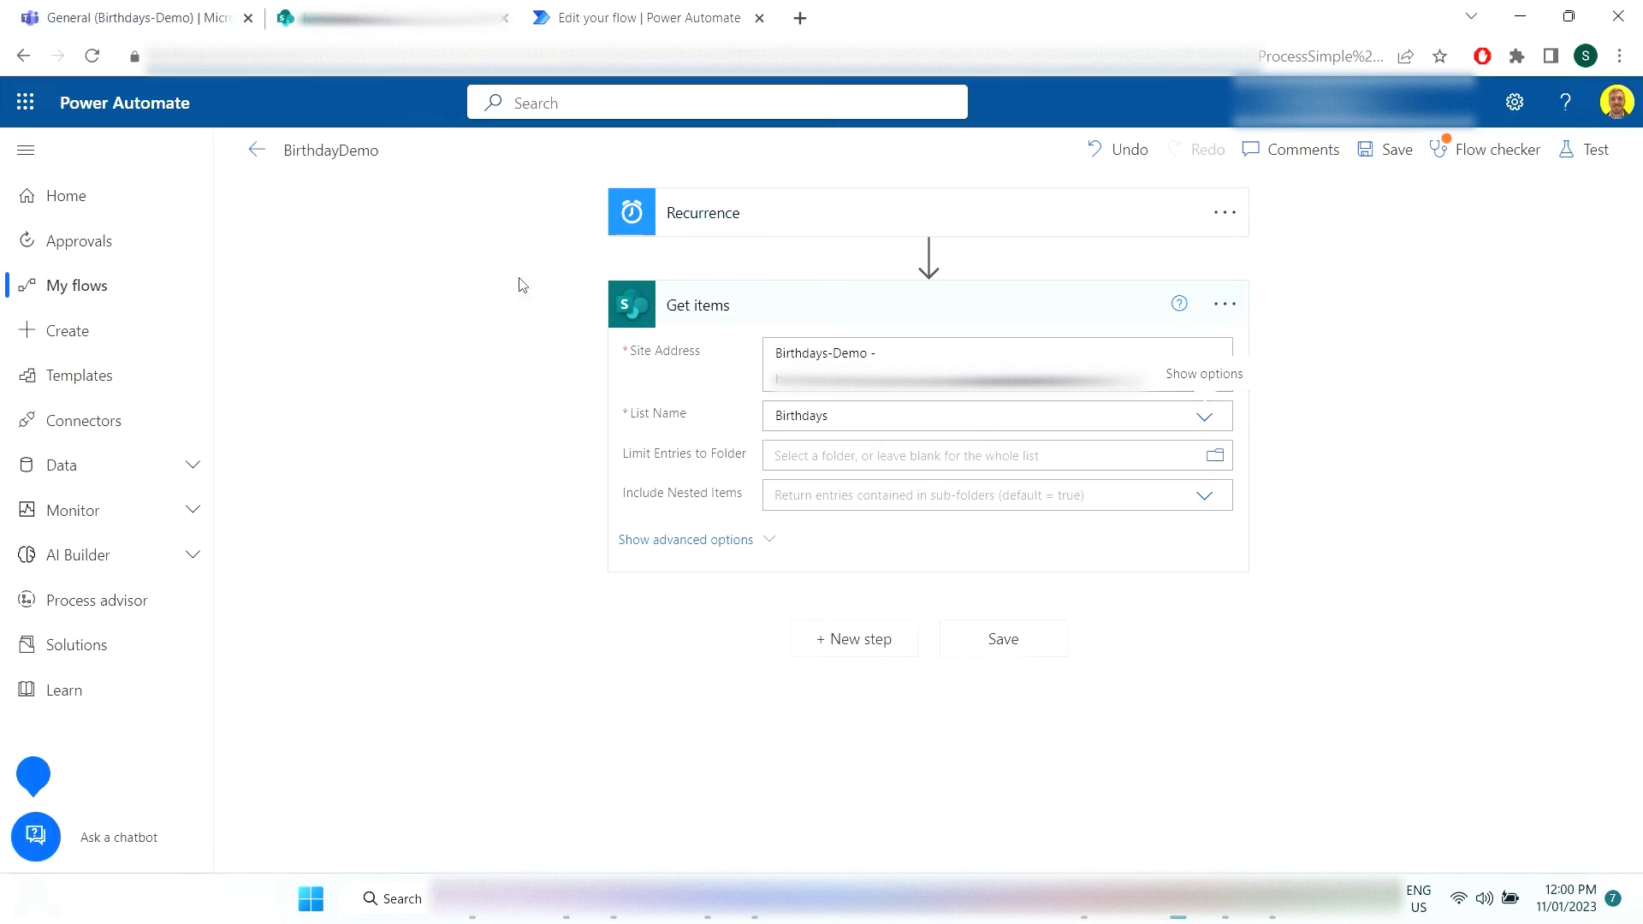
# - Rename the step to 'Get items - Get all Birthdays'
pyautogui.click(1224, 305)
pyautogui.click(1306, 377)
pyautogui.click(849, 314)
pyautogui.write('- Get all Birthdays')
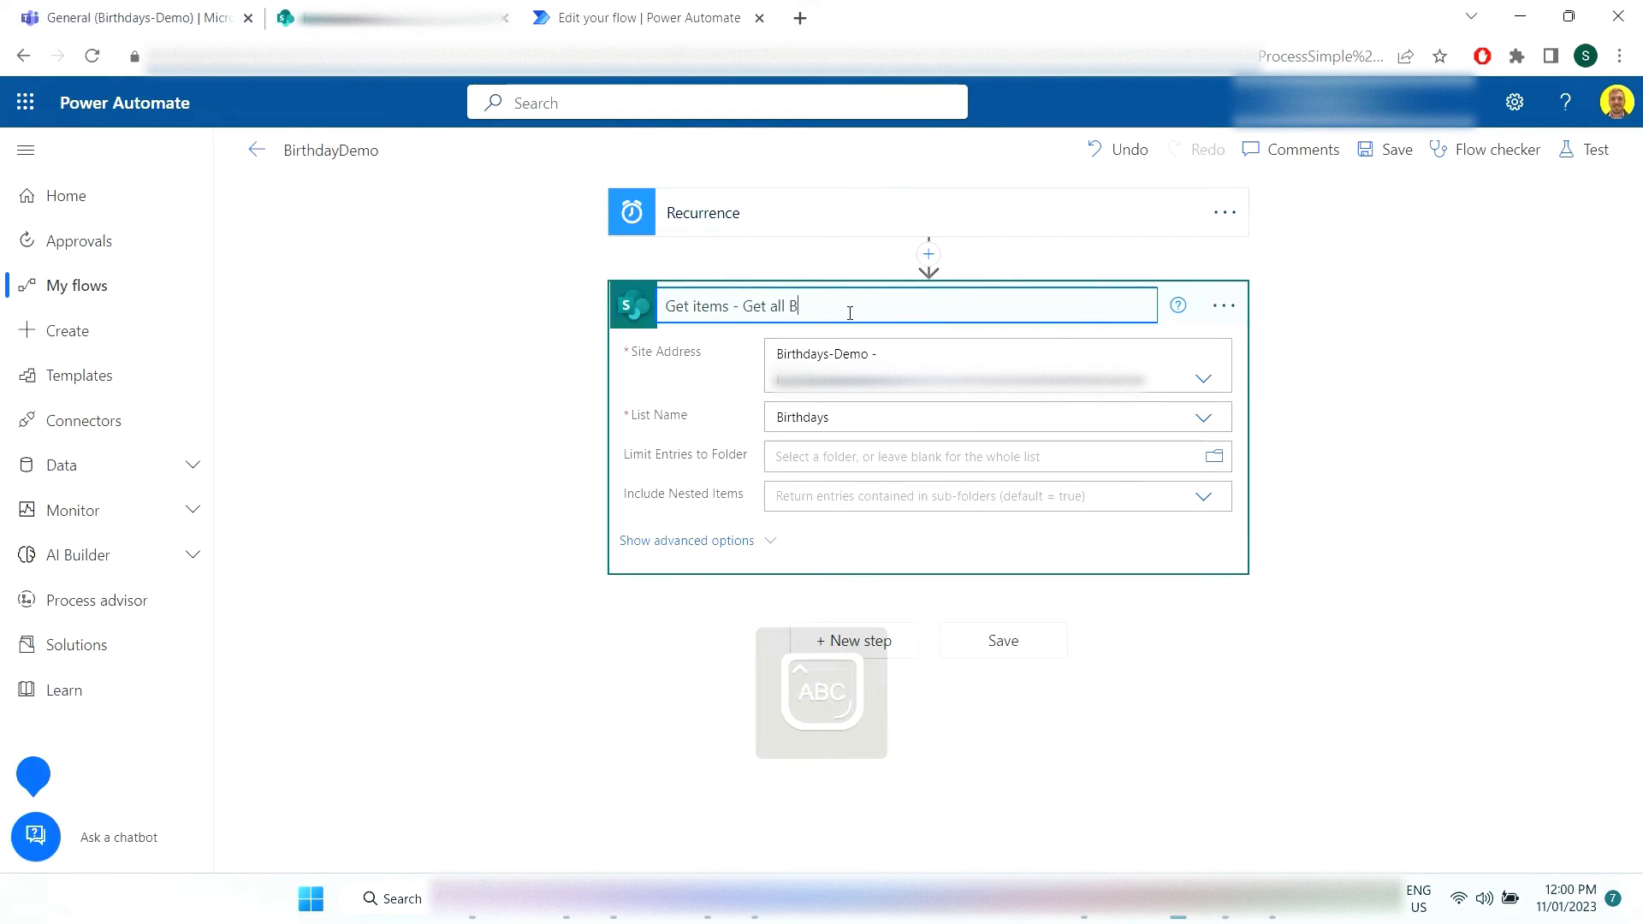
pyautogui.click(1297, 355)
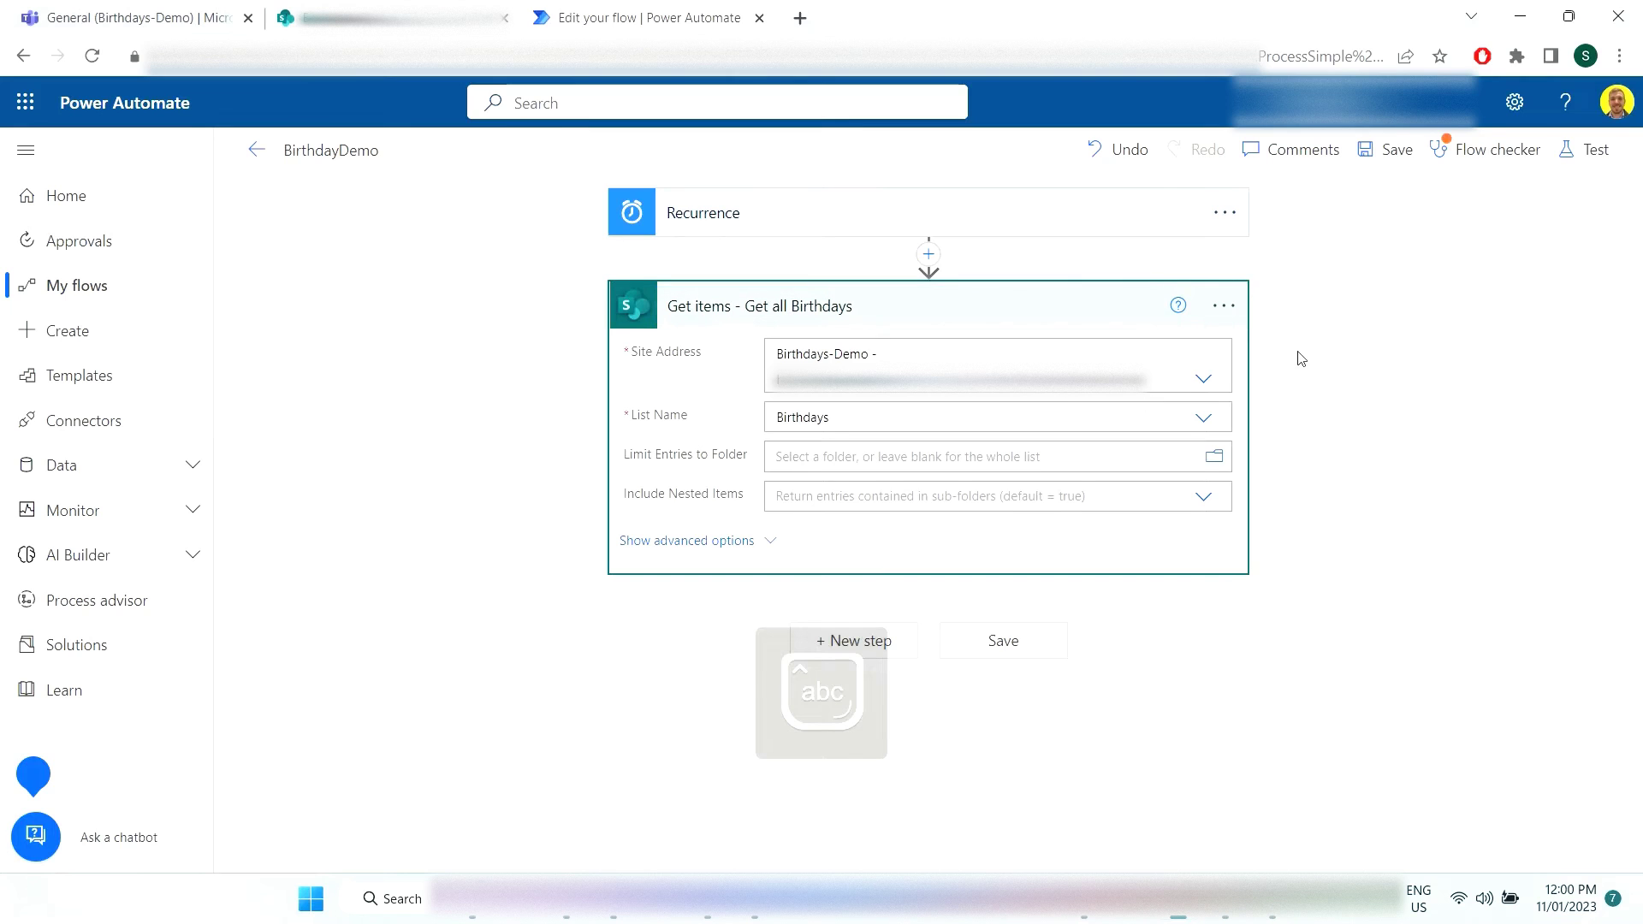
# - Add an Apply to each loop over the Get items 'value' output
pyautogui.click(898, 637)
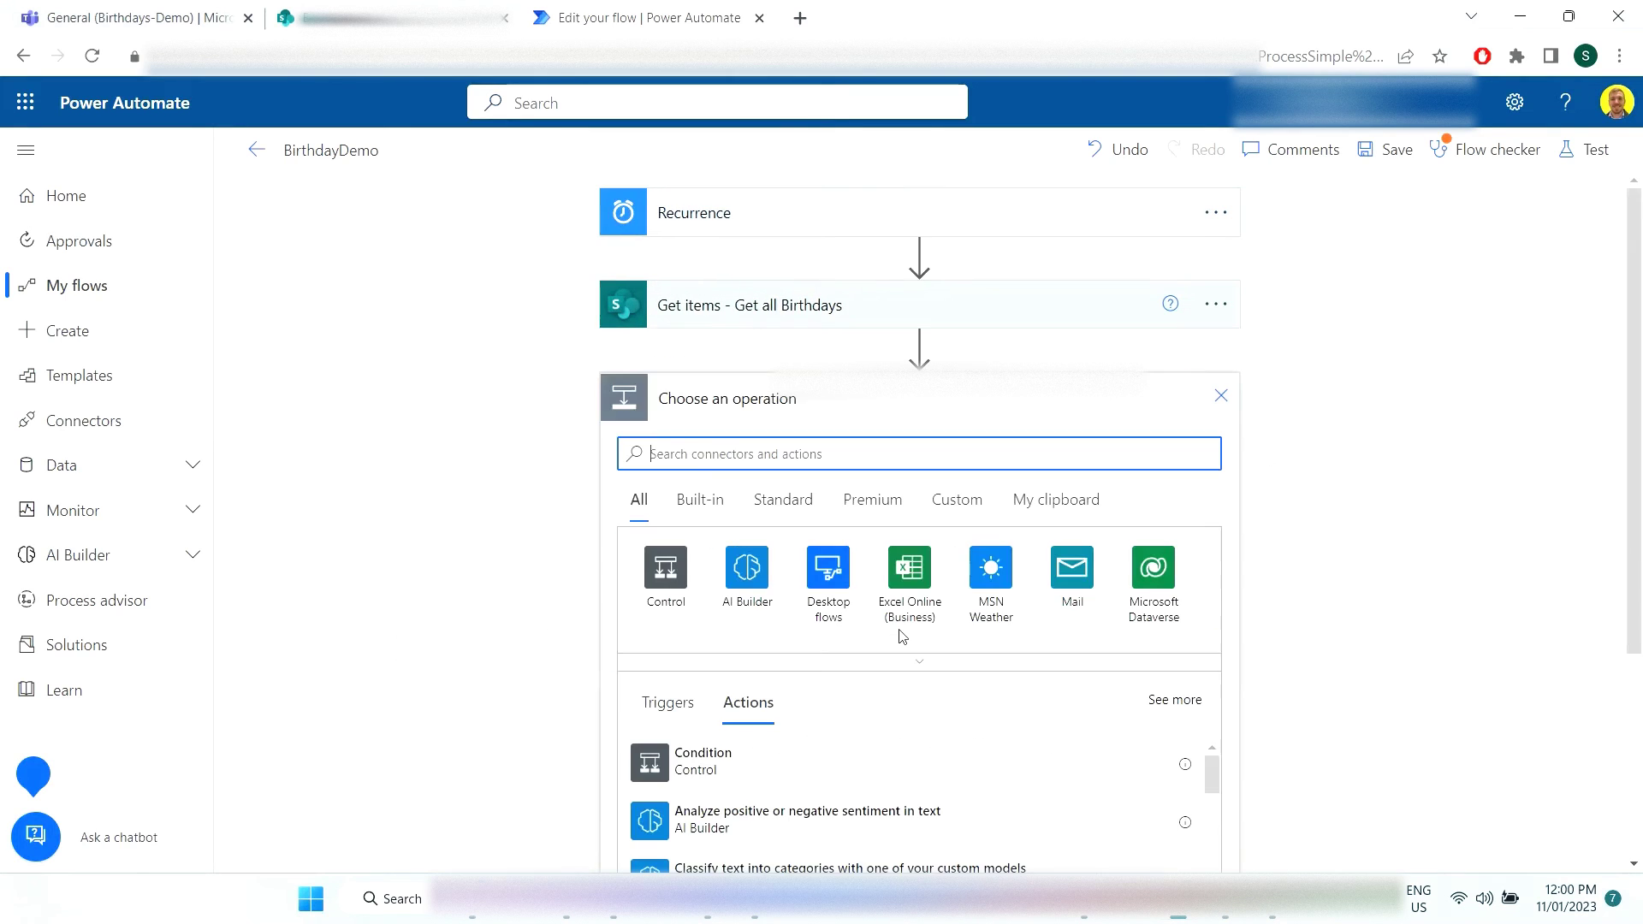
pyautogui.write('apply')
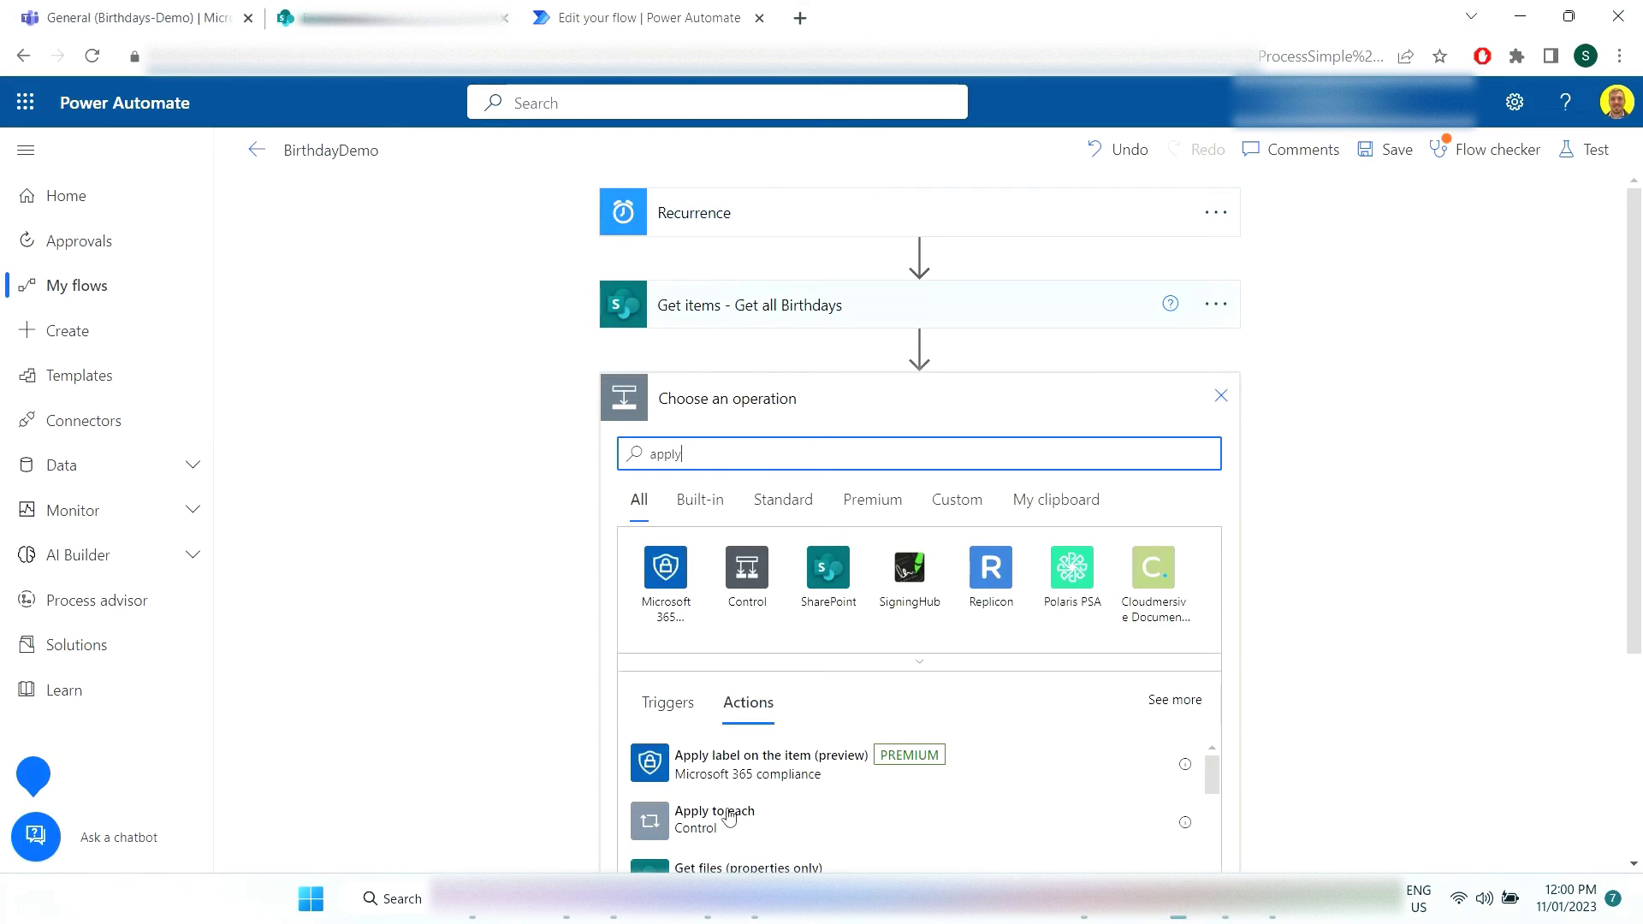
pyautogui.click(728, 813)
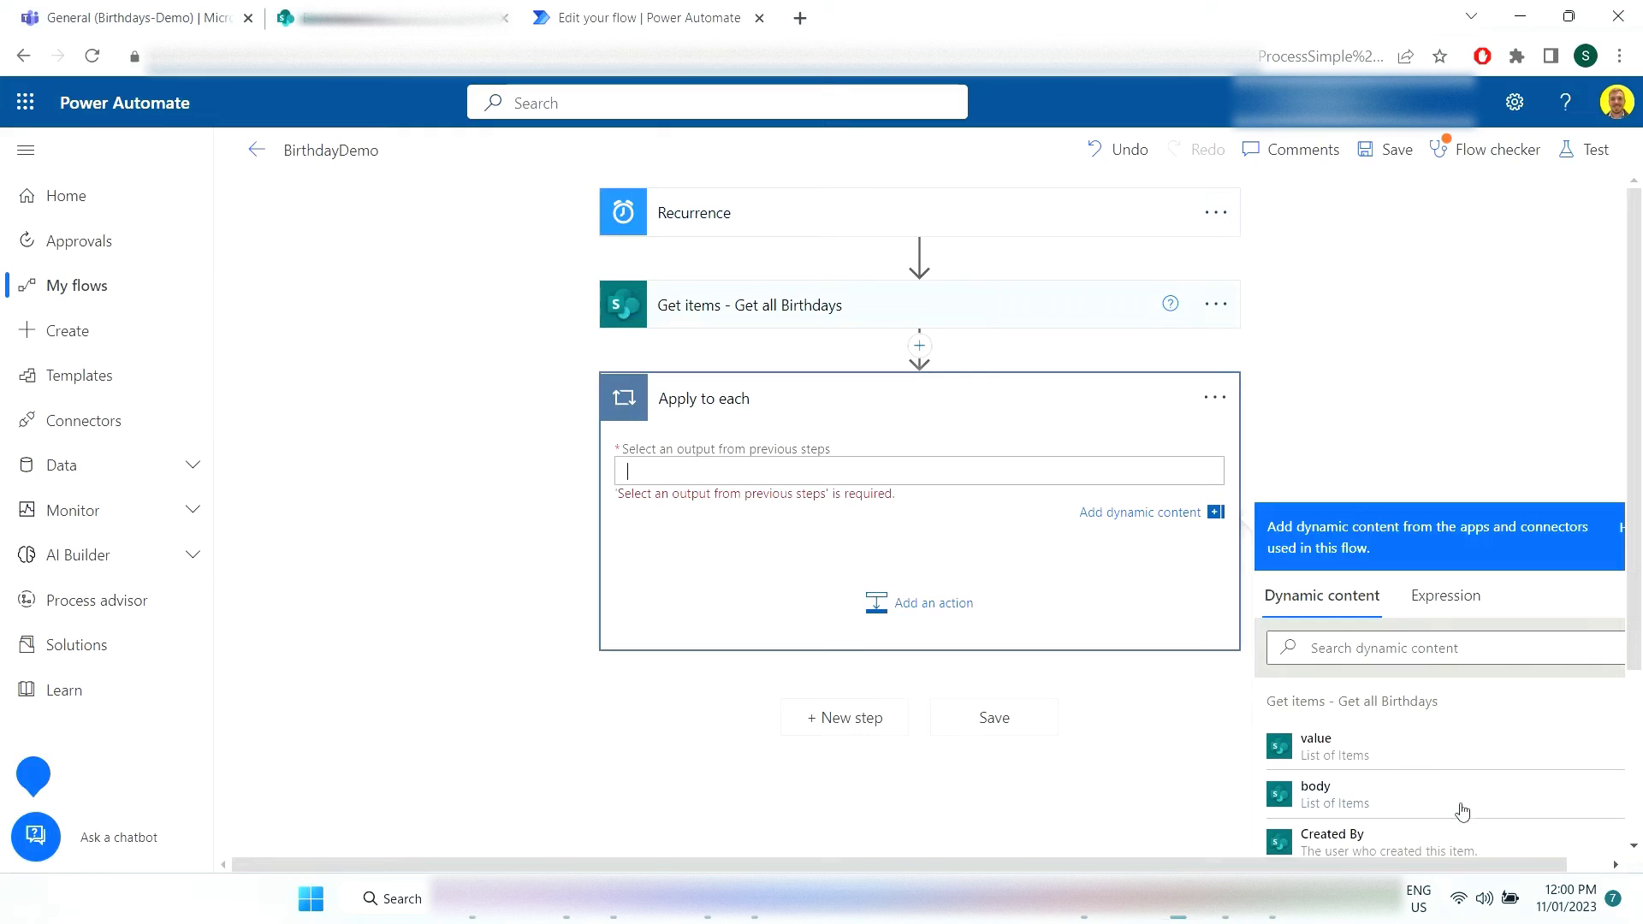
pyautogui.click(1335, 753)
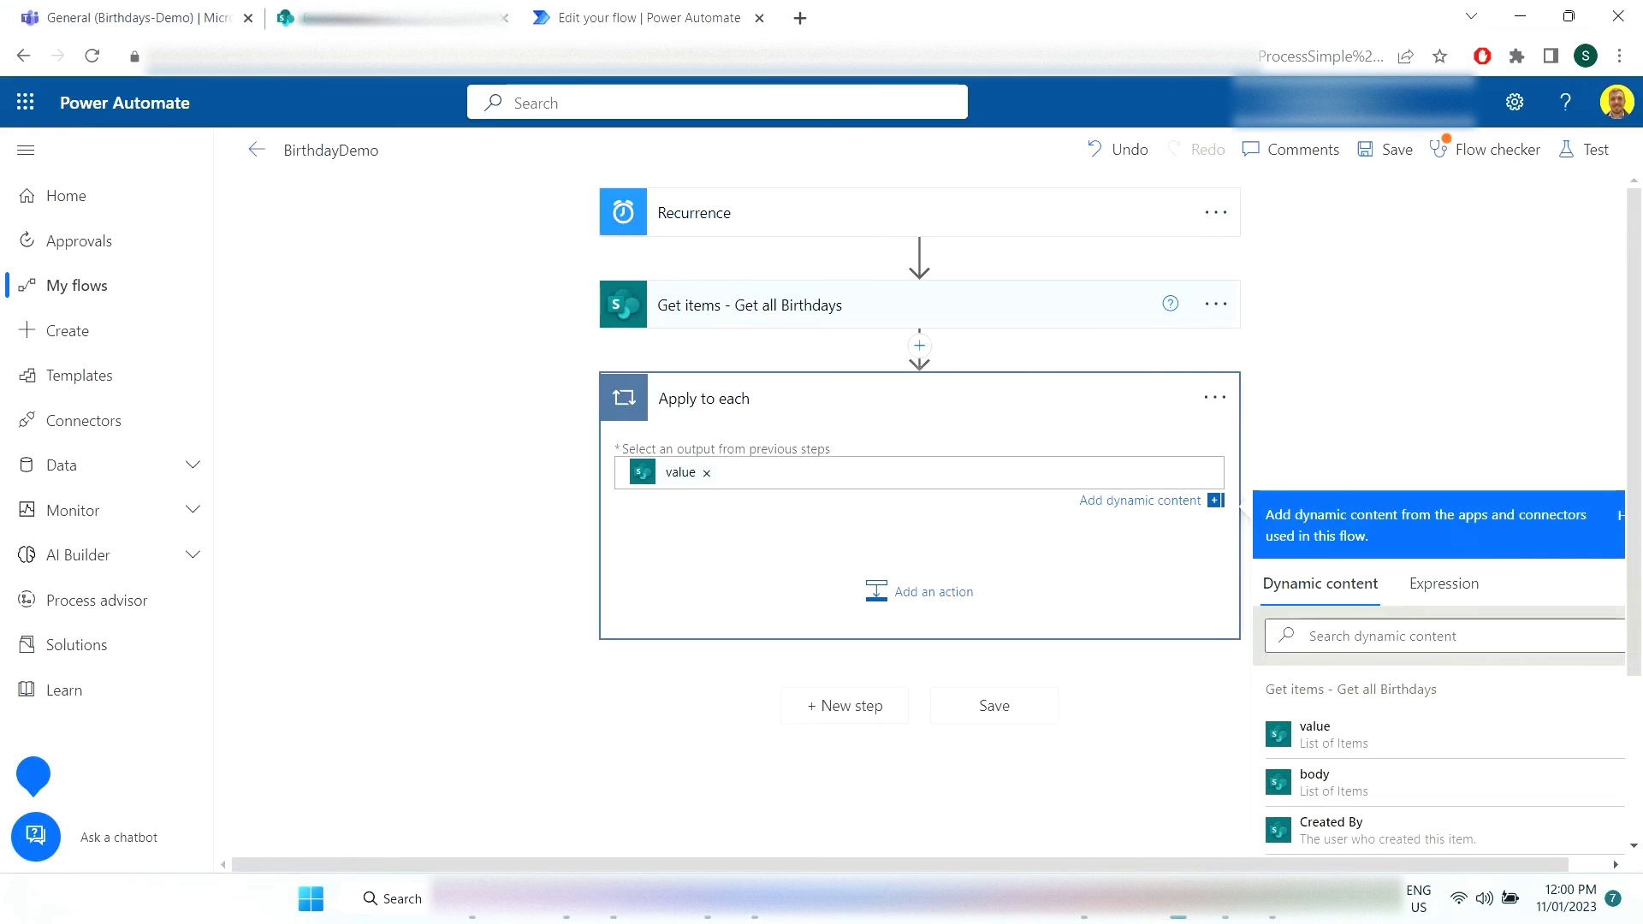
# - Place an empty Condition action inside the loop
pyautogui.click(905, 590)
pyautogui.write('codit')
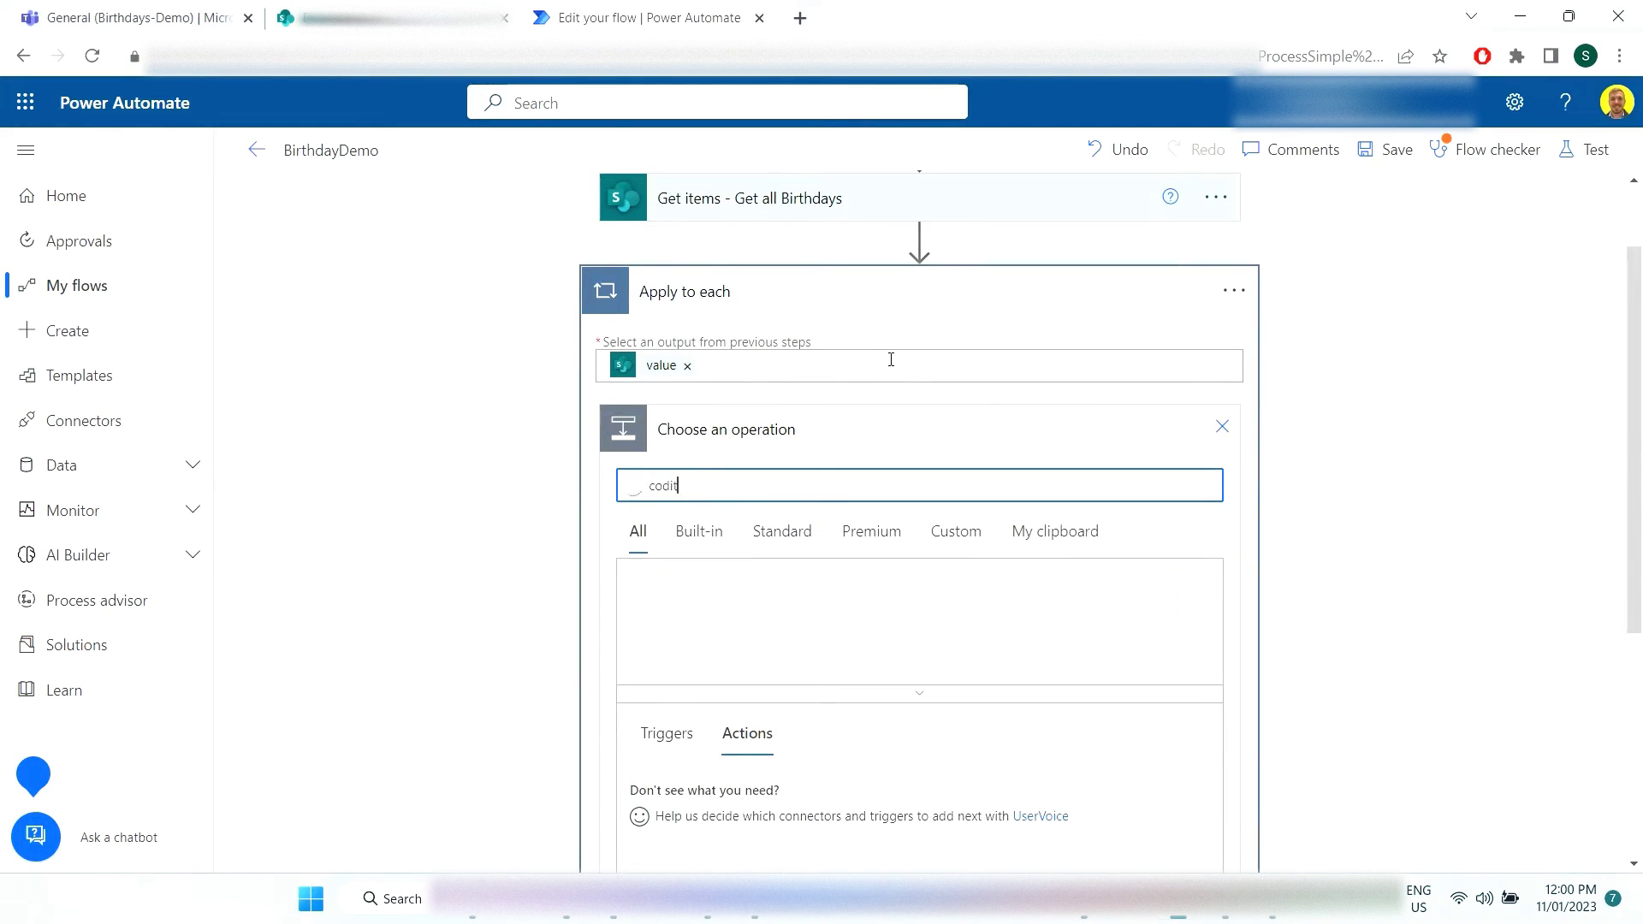
pyautogui.press('BackSpace')
pyautogui.press('BackSpace')
pyautogui.press('BackSpace')
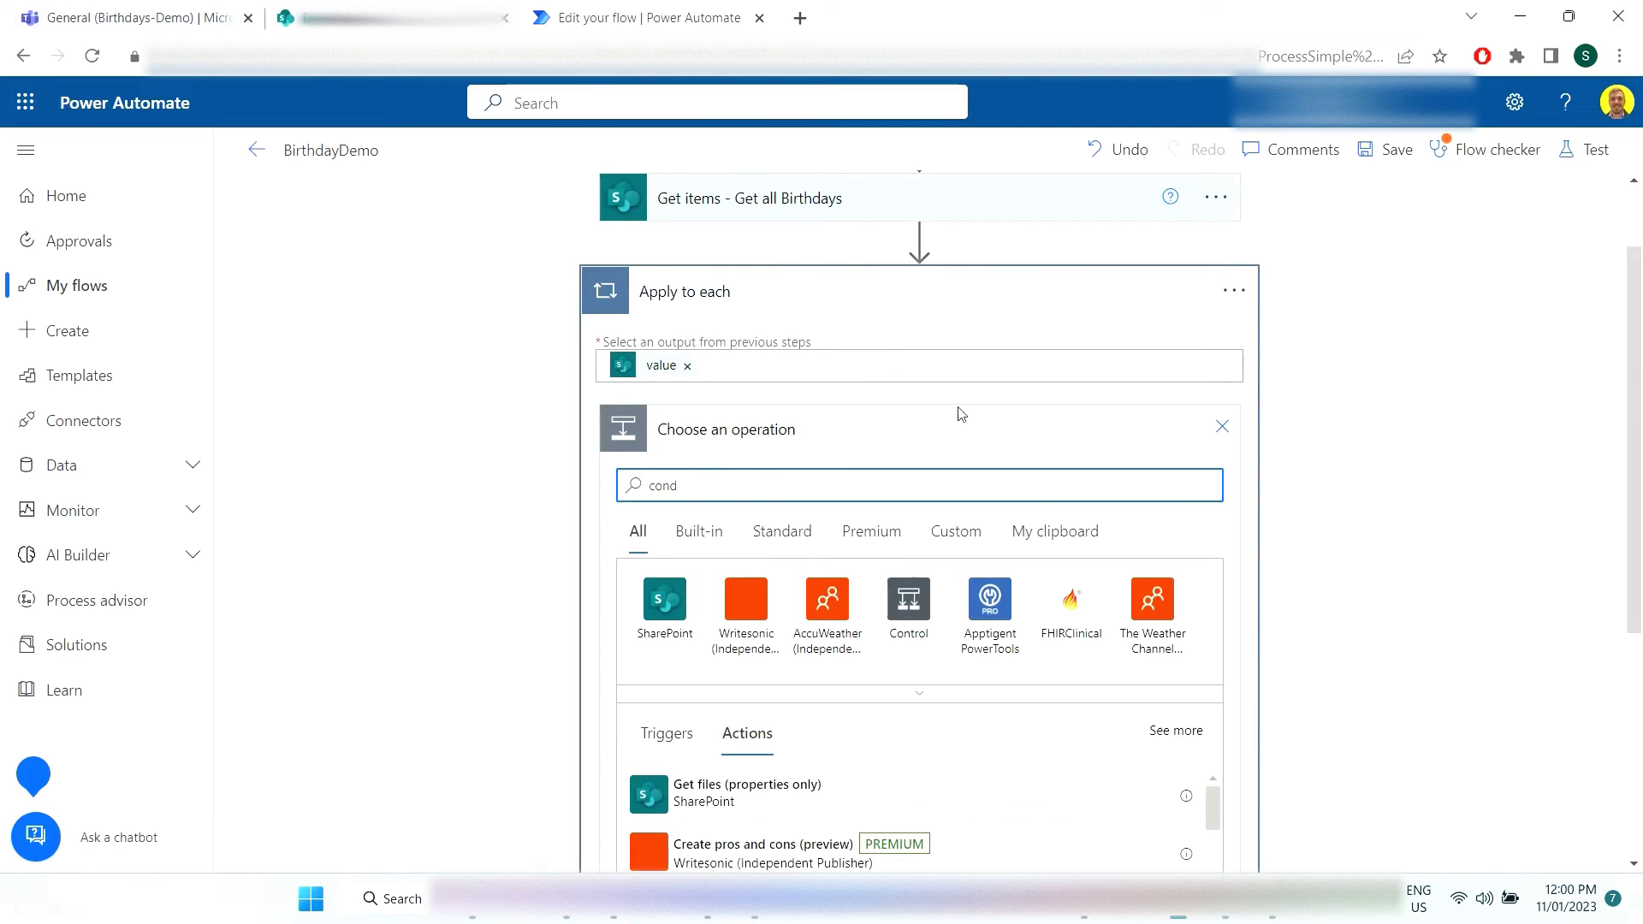
pyautogui.scroll(-3, 890, 535)
pyautogui.click(683, 808)
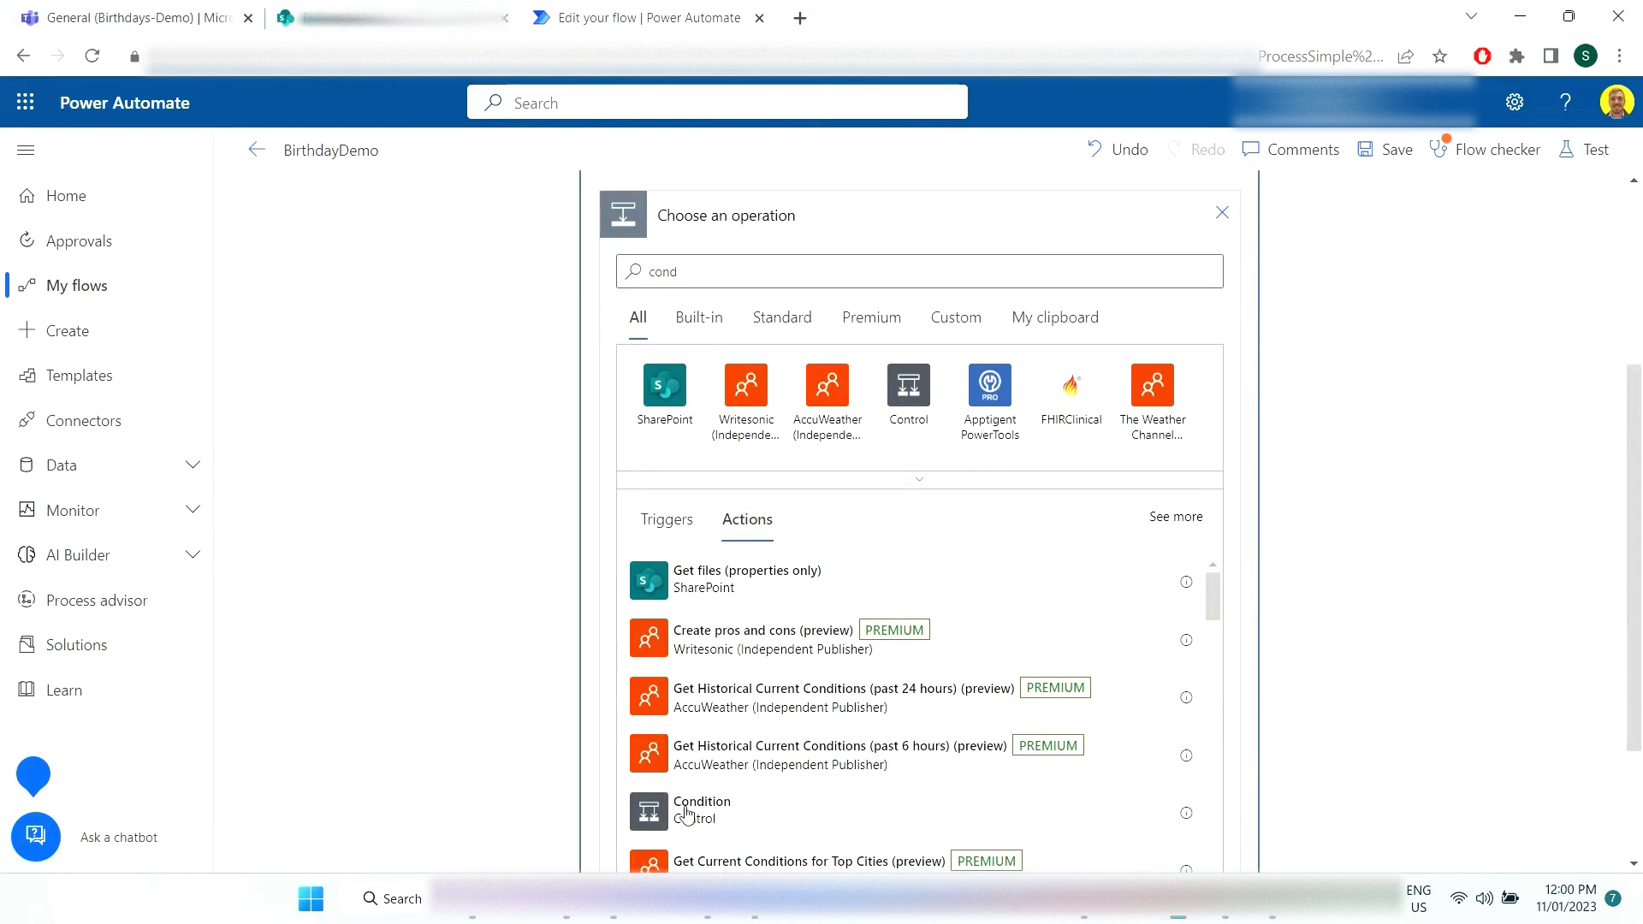
pyautogui.click(717, 365)
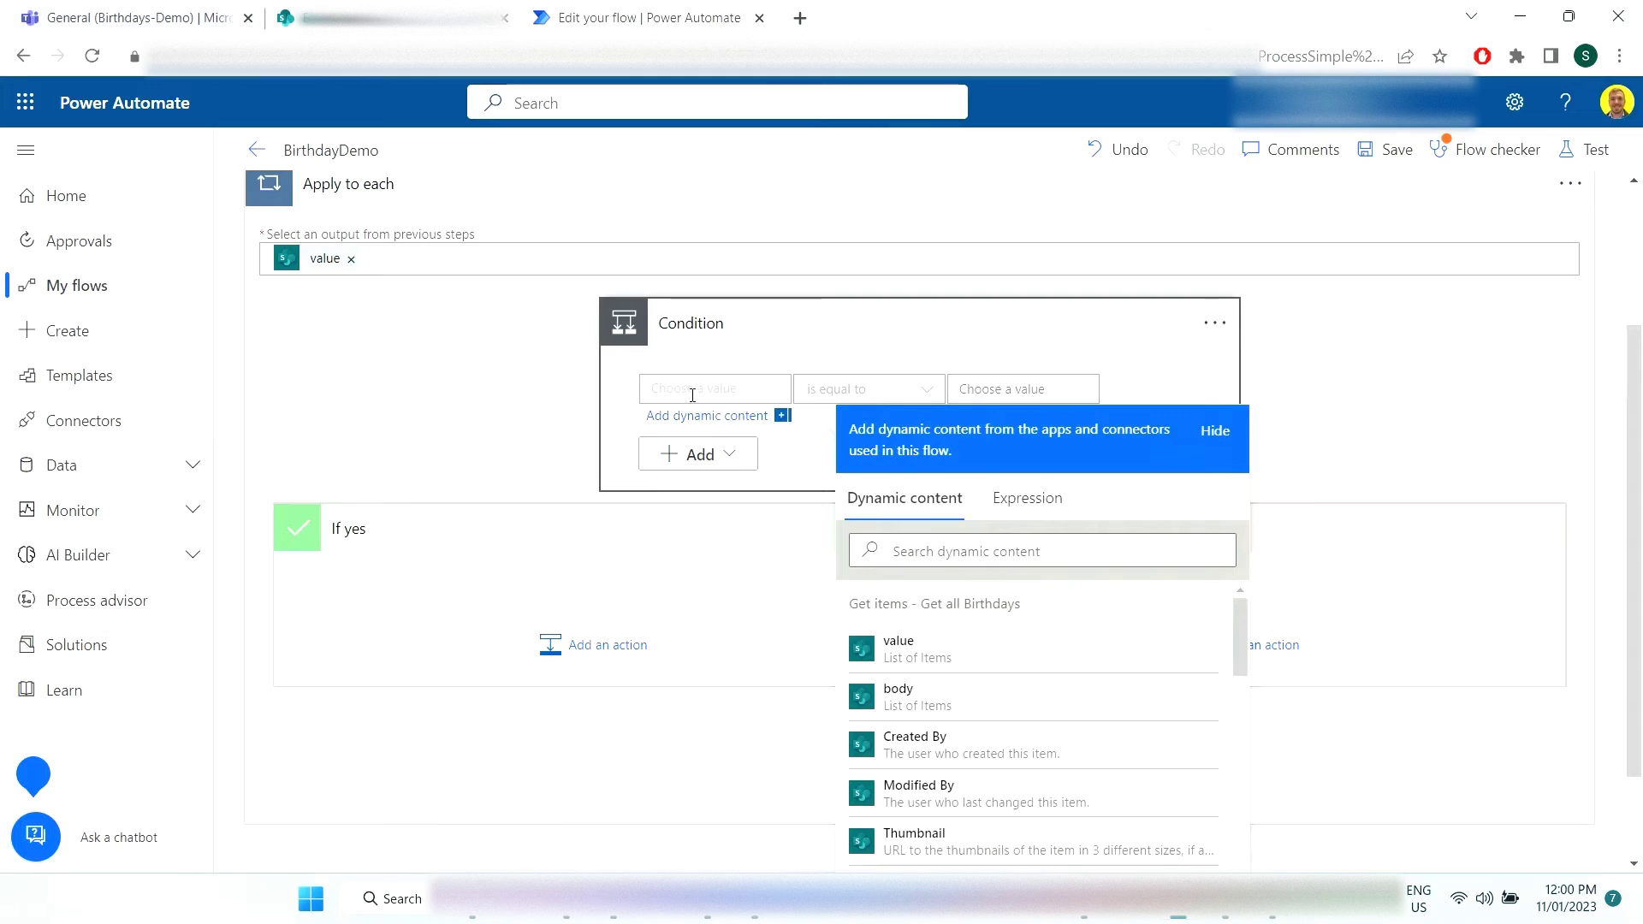
pyautogui.scroll(1, 753, 385)
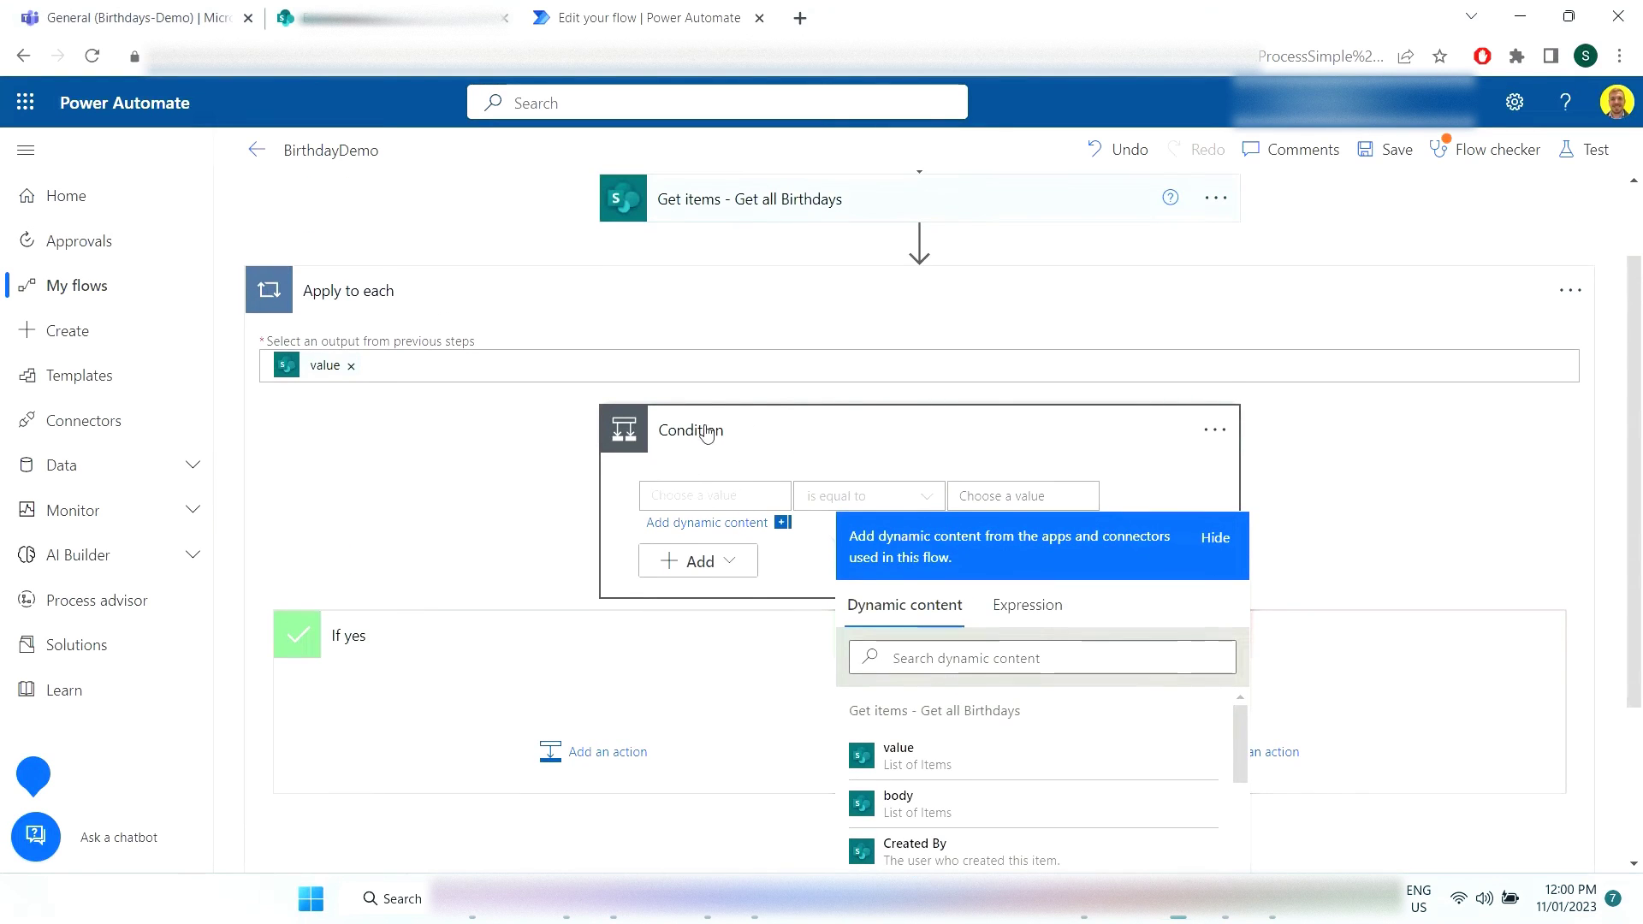